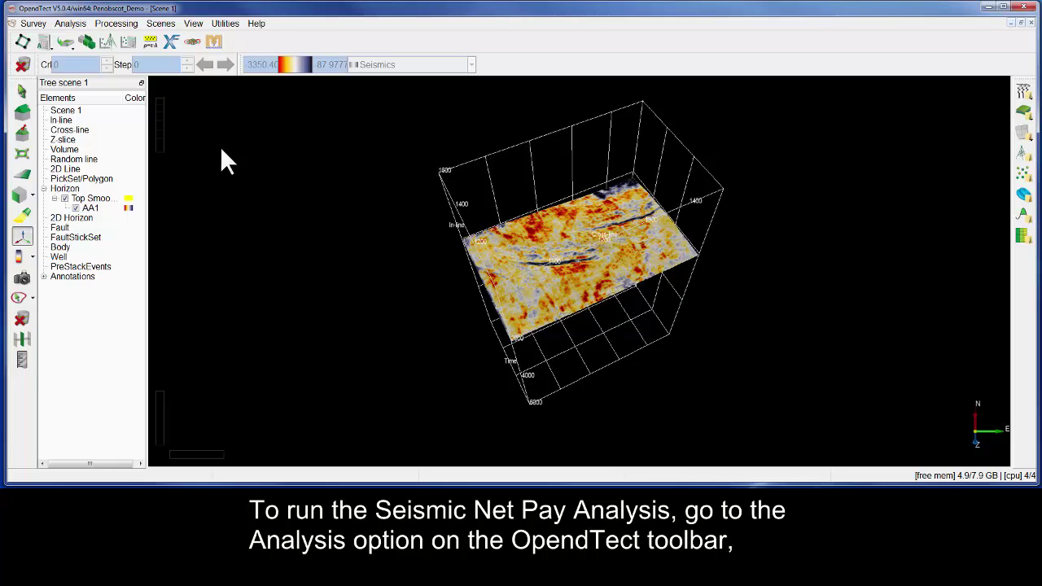
Step: Start the ARK CLS Seismic Net Pay analysis and open its Processing Controller for choosing the input data
{"action": "left_click", "coordinate": [82, 23]}
{"action": "mouse_move", "coordinate": [93, 70]}
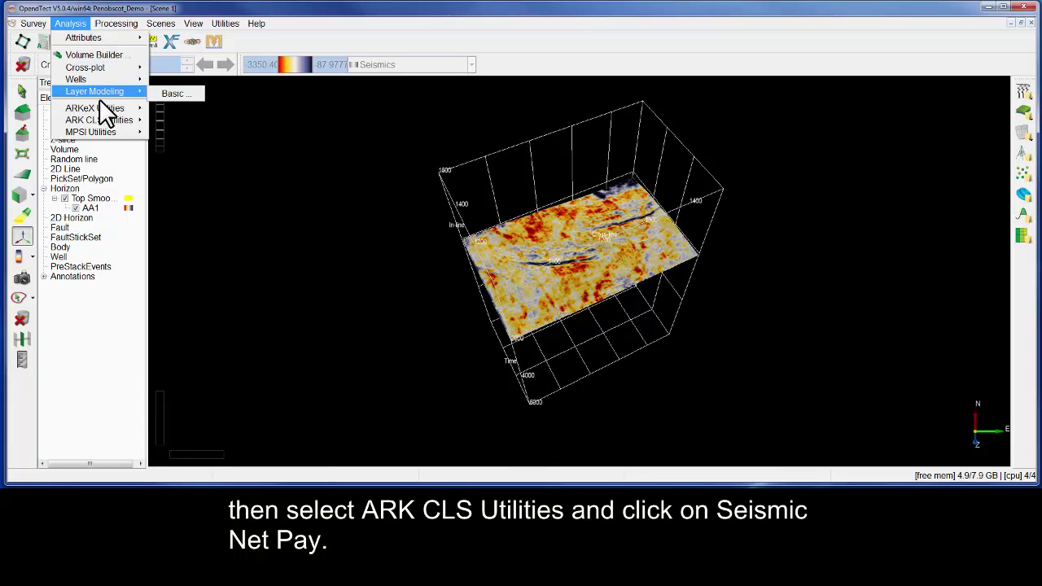
{"action": "mouse_move", "coordinate": [121, 122]}
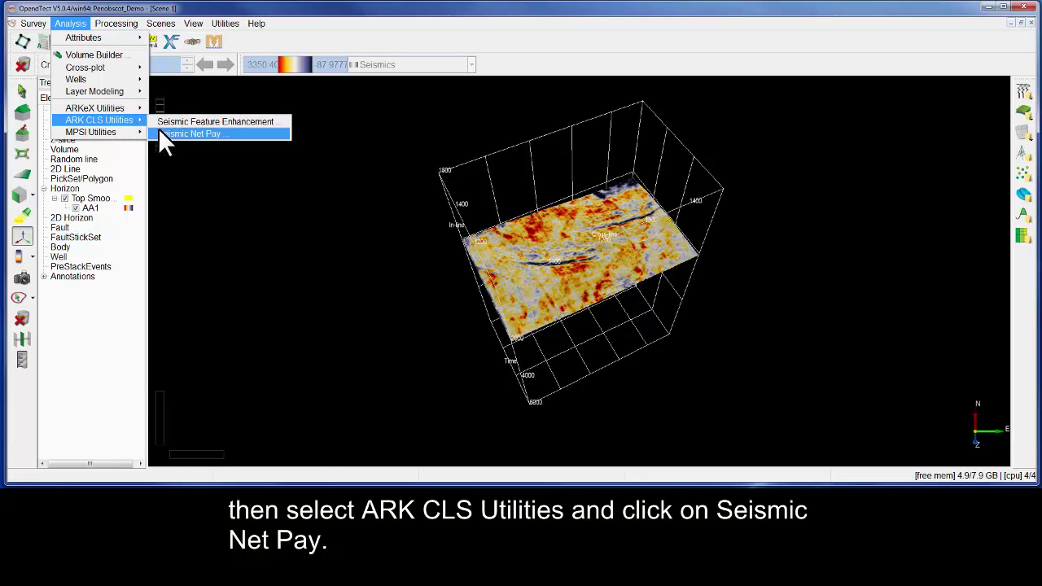
{"action": "left_click", "coordinate": [163, 133]}
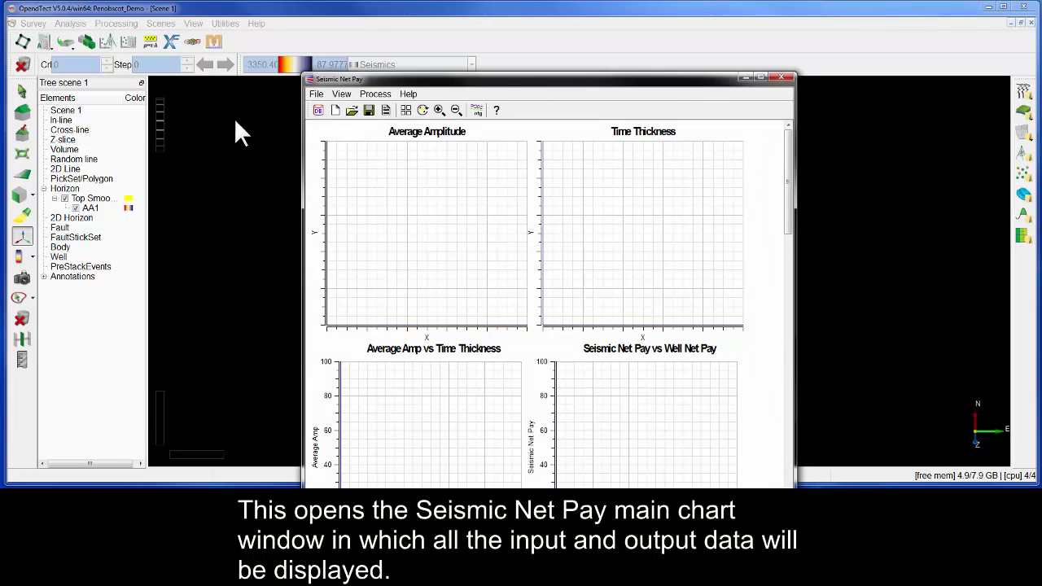
{"action": "left_click_drag", "start_coordinate": [332, 79], "coordinate": [48, 10]}
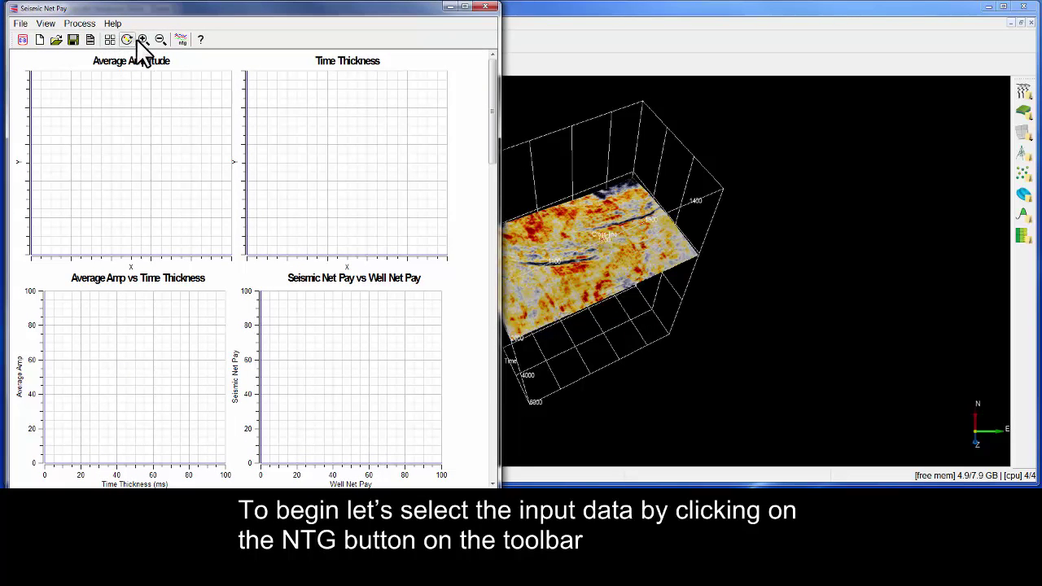
{"action": "left_click", "coordinate": [180, 41]}
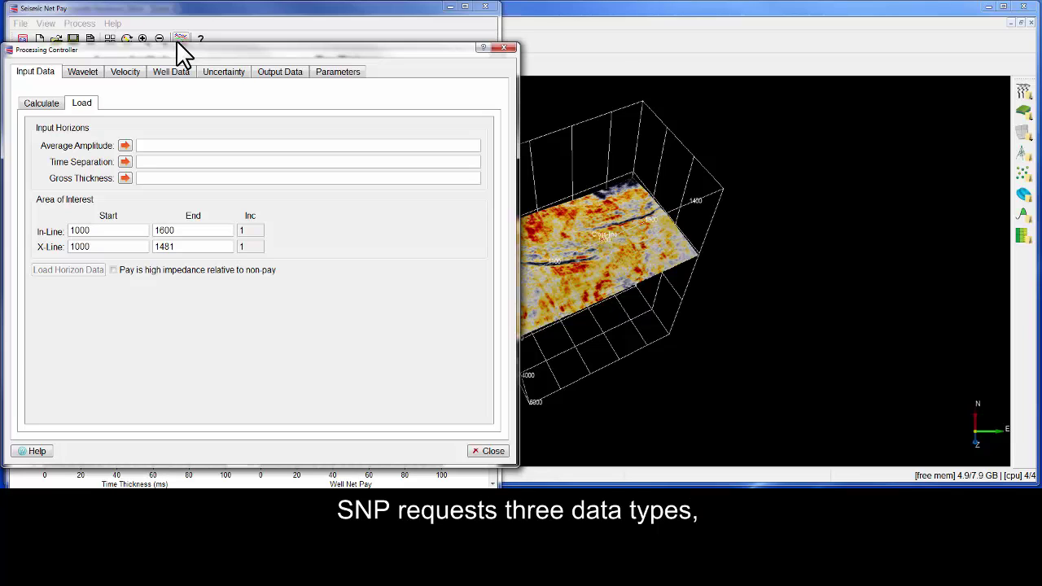
Step: Choose to calculate the input attributes and select SCI Full Stack as the CI volume
{"action": "left_click", "coordinate": [56, 104]}
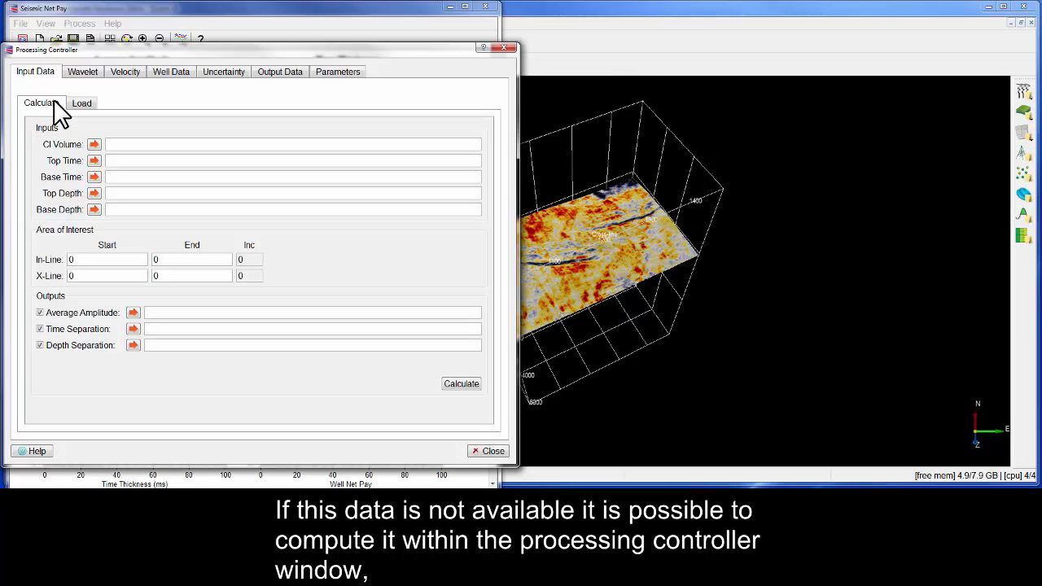
{"action": "left_click", "coordinate": [93, 144]}
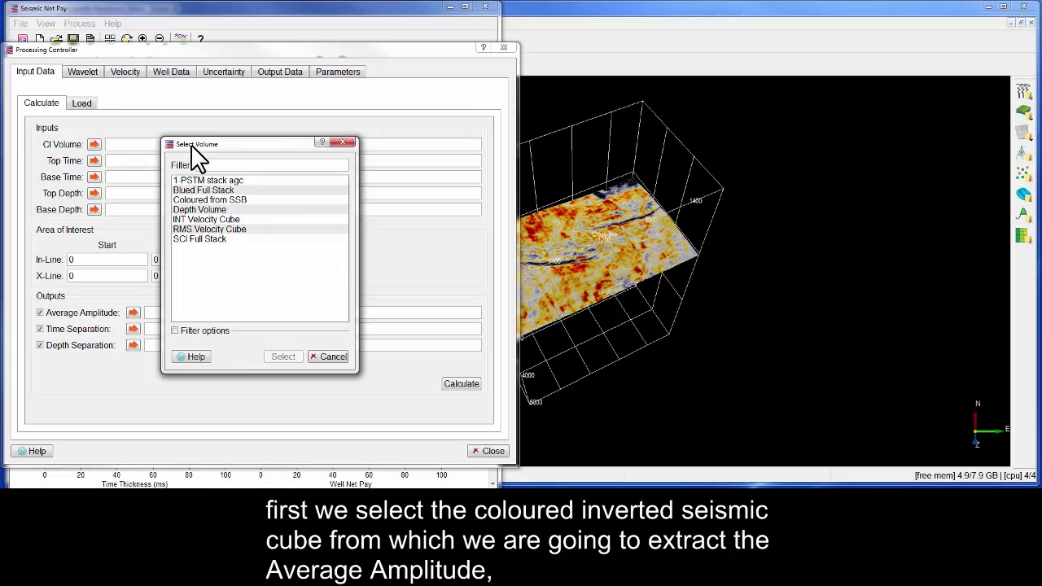
{"action": "double_click", "coordinate": [202, 240]}
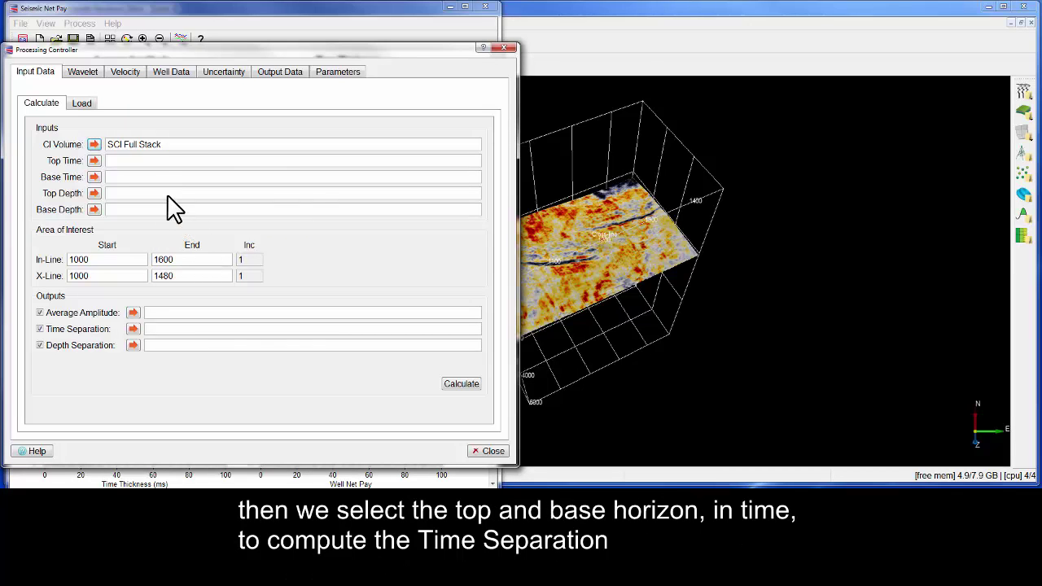
Step: Assign the Z values of Top Smoothed as the top time and those of Base Smoothed as the base time
{"action": "left_click", "coordinate": [93, 161]}
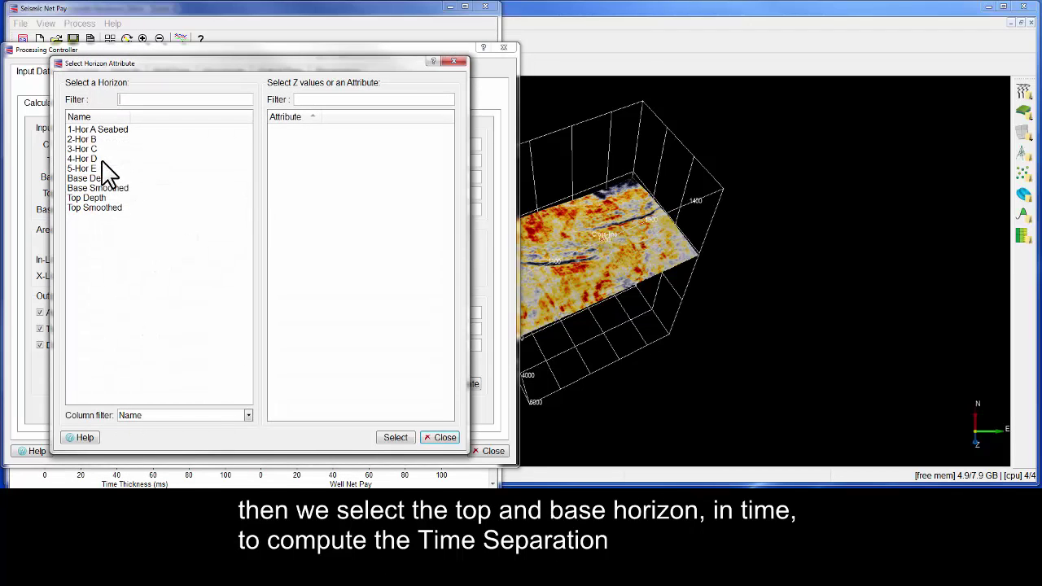
{"action": "left_click_drag", "start_coordinate": [179, 65], "coordinate": [381, 80]}
{"action": "left_click", "coordinate": [316, 213]}
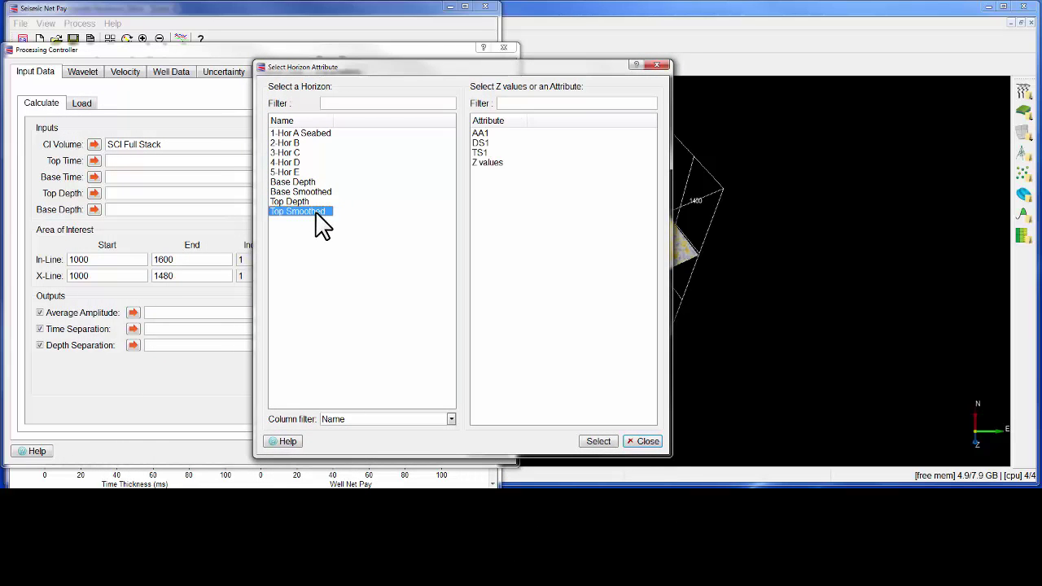
{"action": "left_click", "coordinate": [490, 164]}
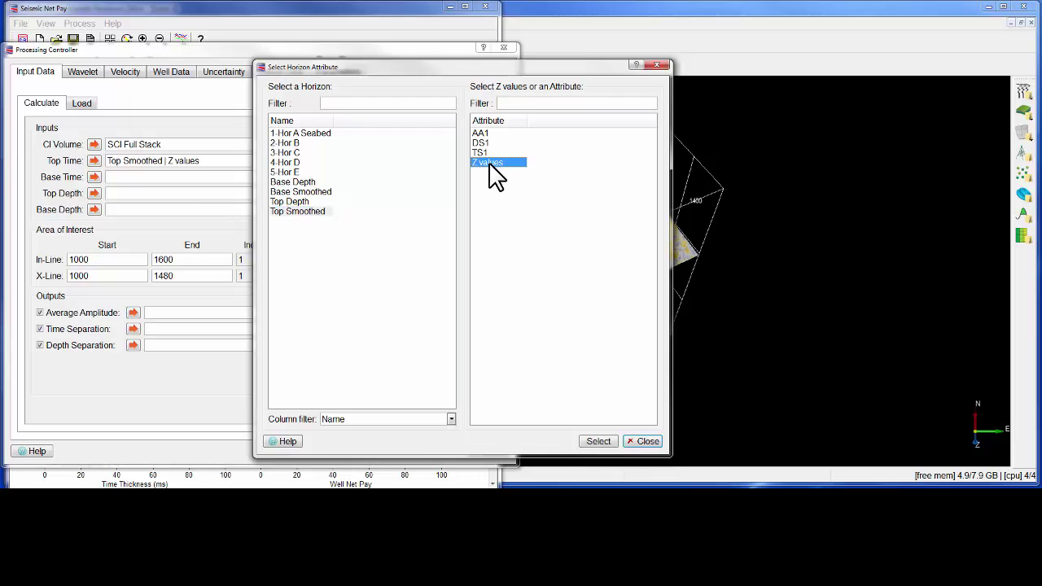
{"action": "left_click", "coordinate": [305, 193]}
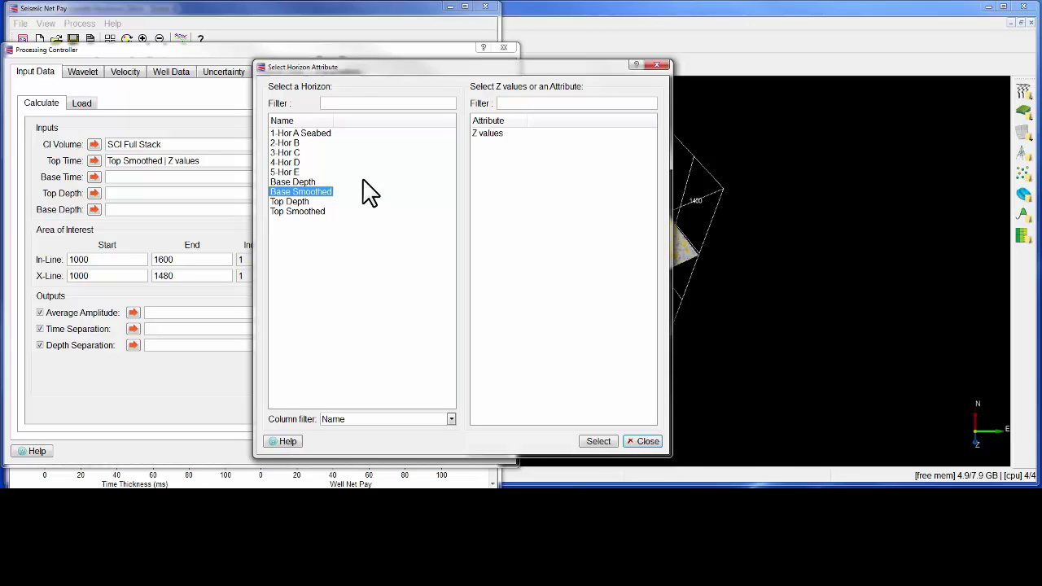
{"action": "left_click", "coordinate": [487, 135]}
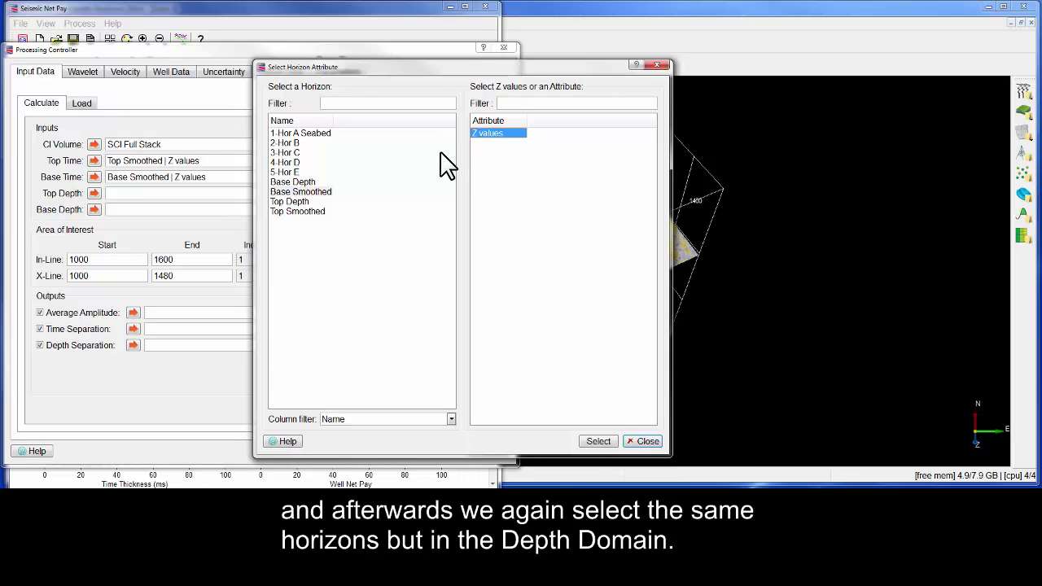
Step: Assign the Z values of Top Depth as the top depth and those of Base Depth as the base depth
{"action": "left_click", "coordinate": [318, 202]}
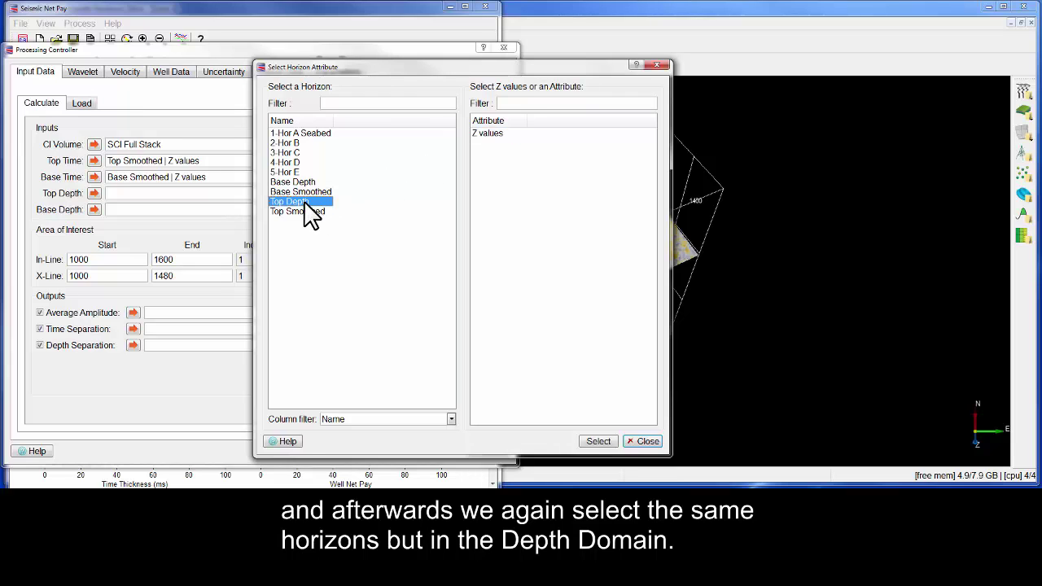
{"action": "left_click", "coordinate": [488, 135]}
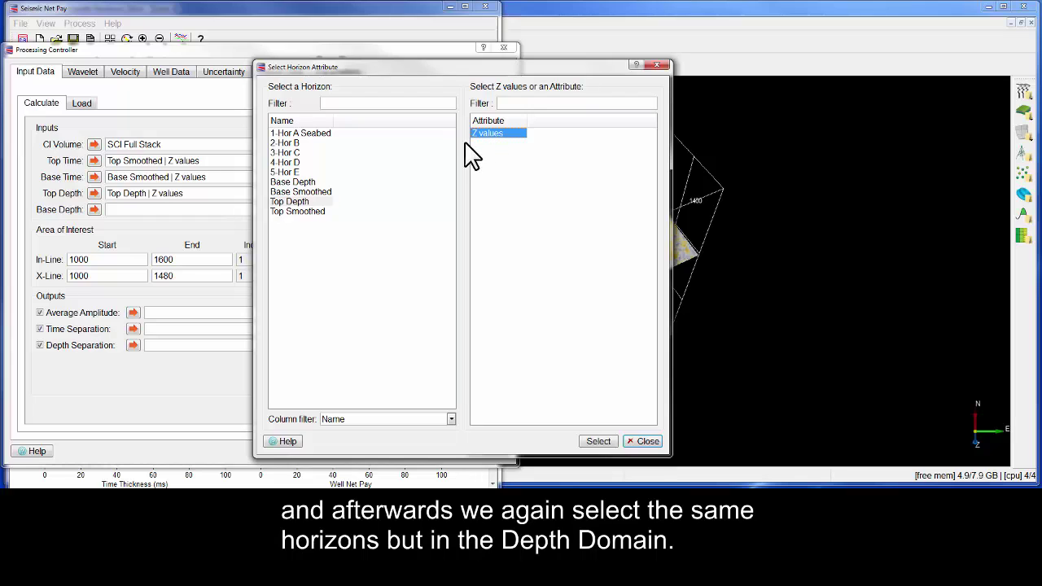
{"action": "left_click", "coordinate": [310, 183]}
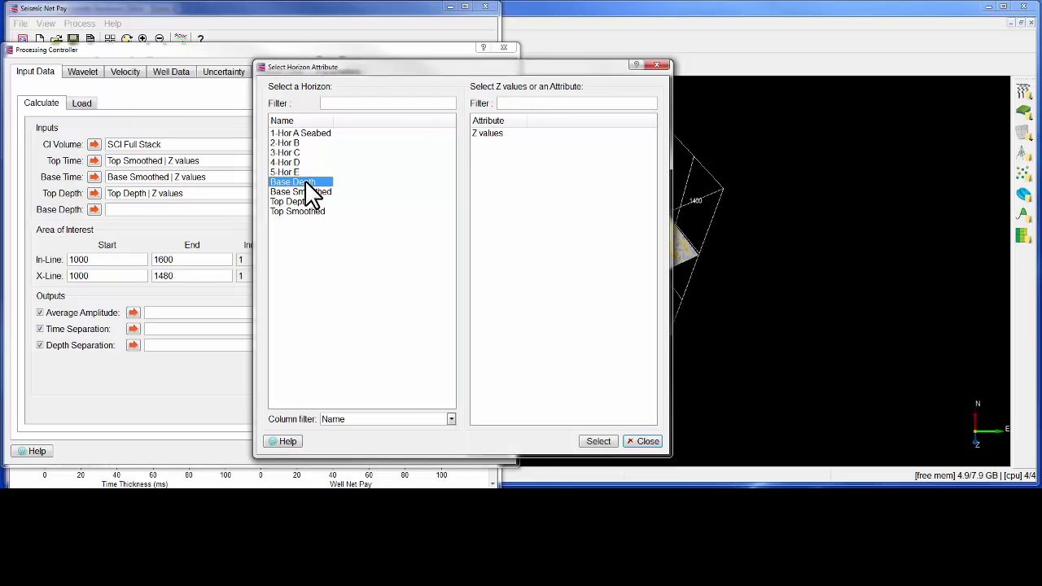
{"action": "left_click", "coordinate": [492, 135]}
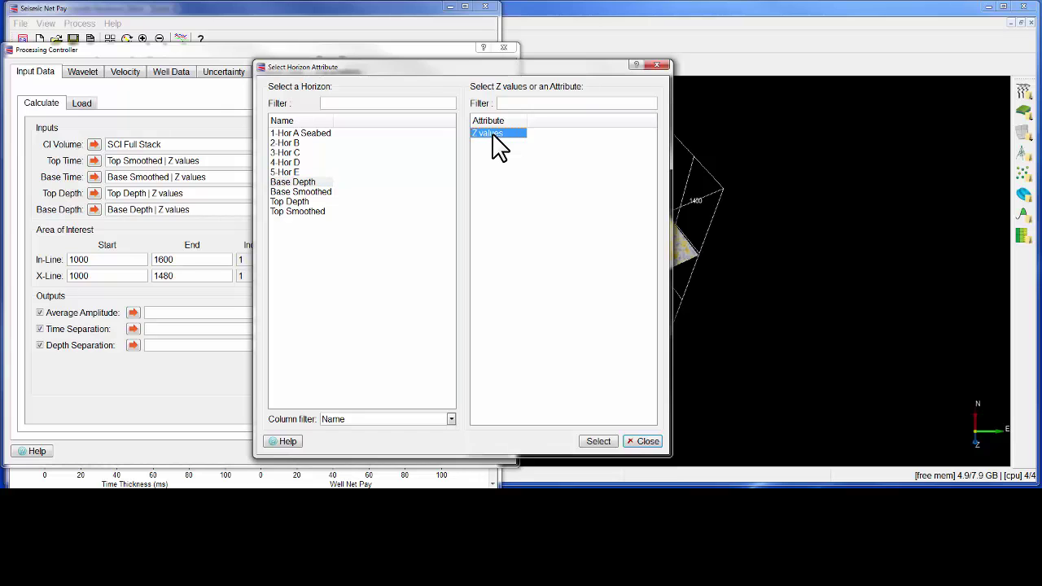
{"action": "left_click", "coordinate": [659, 65]}
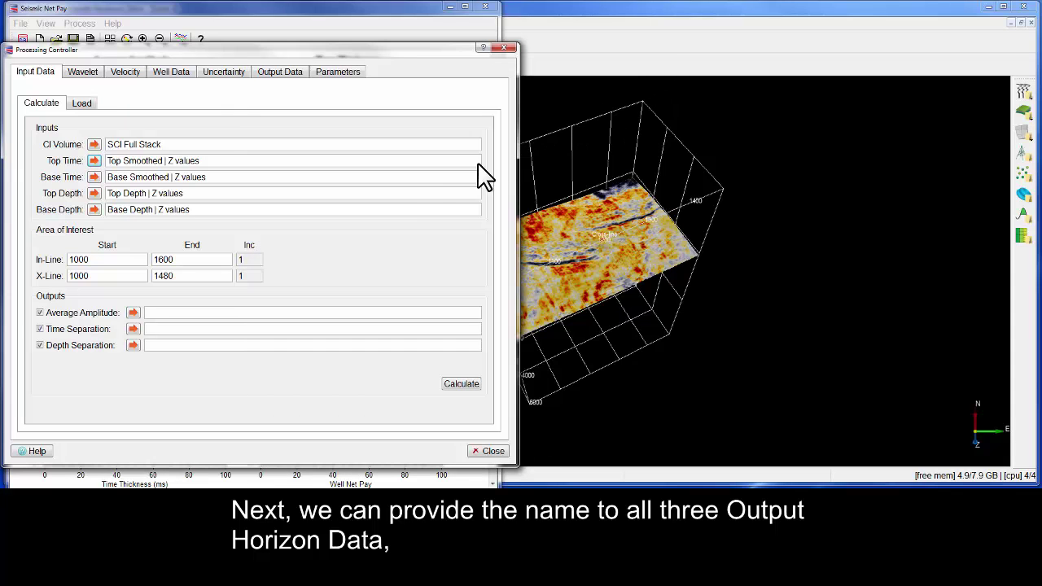
Step: Set the average amplitude output to a new attribute named Ave Amp on the Top Smoothed horizon
{"action": "left_click", "coordinate": [132, 313]}
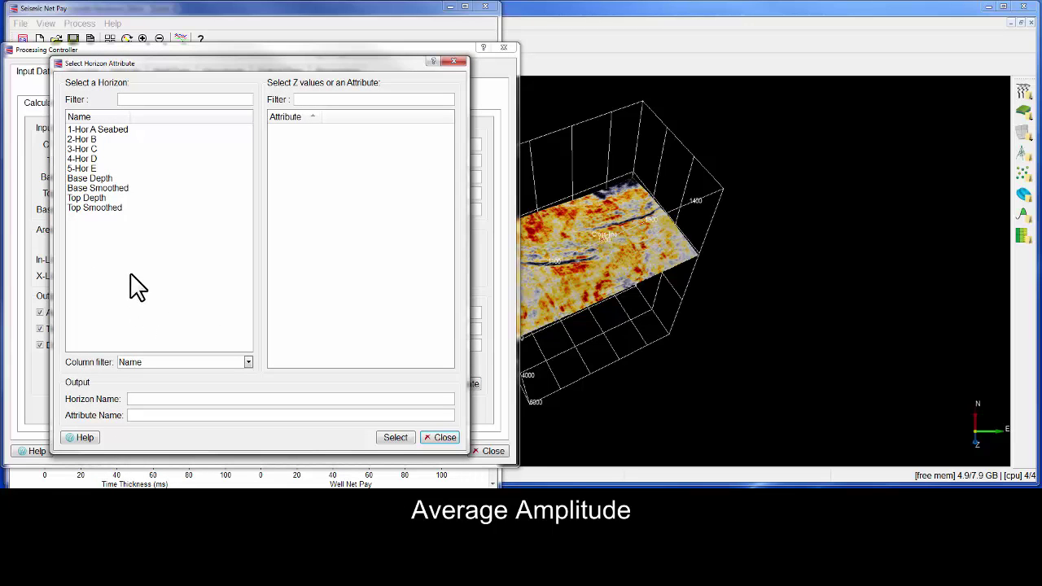
{"action": "left_click", "coordinate": [118, 208]}
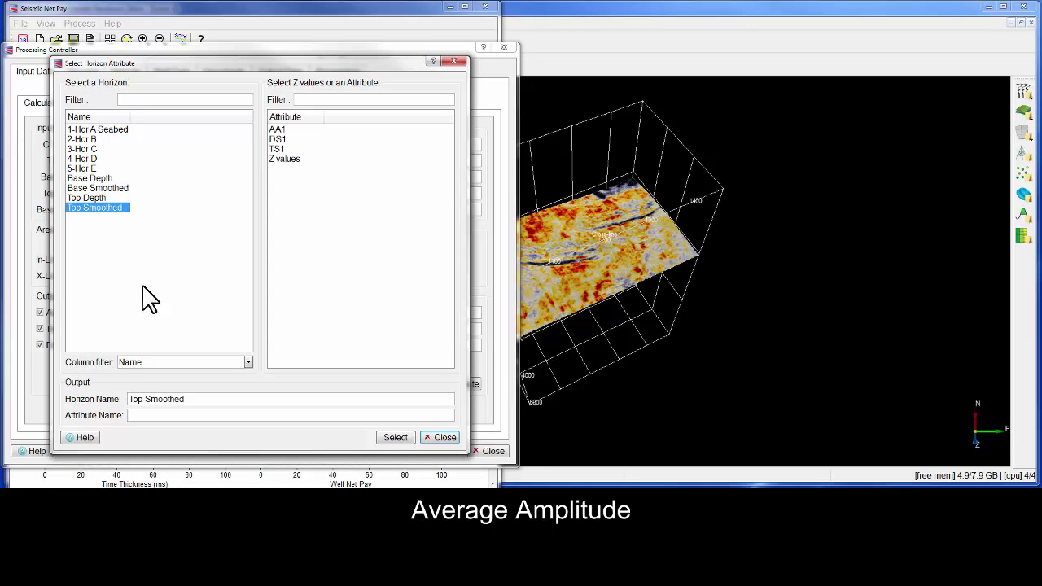
{"action": "left_click", "coordinate": [152, 416]}
{"action": "type", "text": "Ave Amp"}
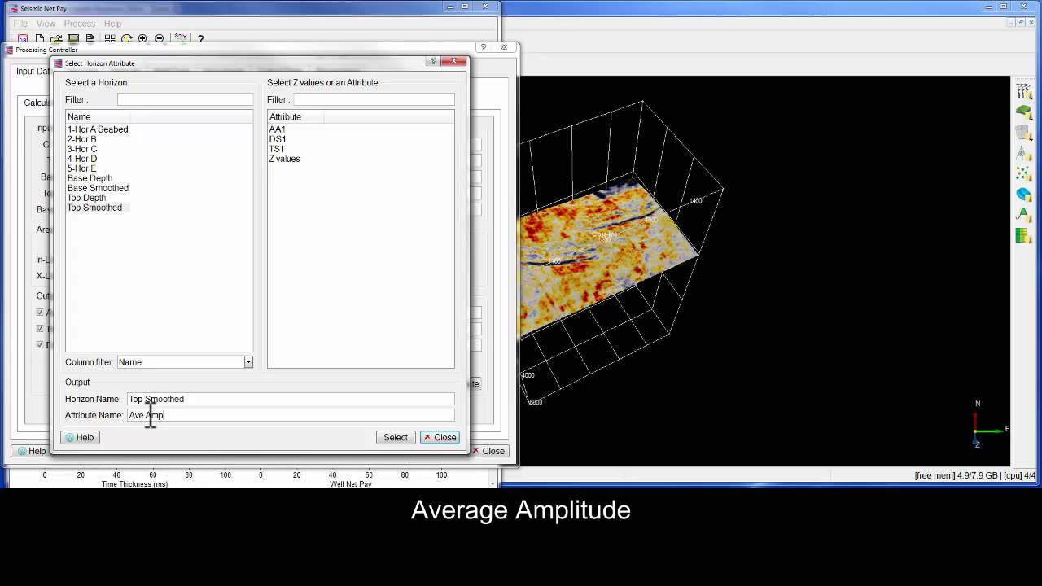
{"action": "left_click", "coordinate": [388, 438]}
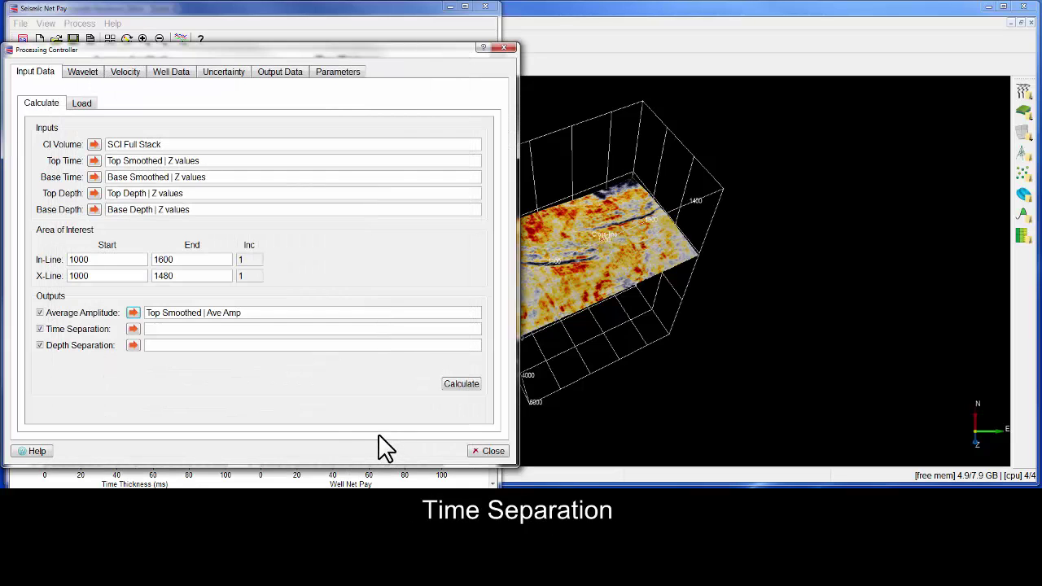
Step: Set the time separation output to a new attribute named Time Sep on the Top Smoothed horizon
{"action": "left_click", "coordinate": [135, 330]}
{"action": "left_click_drag", "start_coordinate": [162, 415], "coordinate": [126, 416]}
{"action": "type", "text": "Time Sep"}
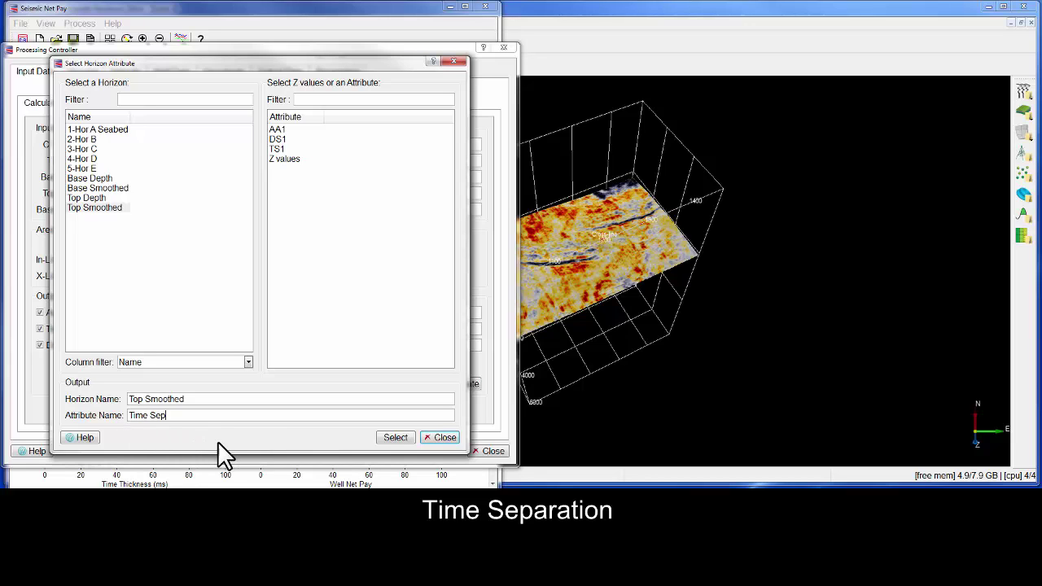
{"action": "left_click", "coordinate": [384, 437]}
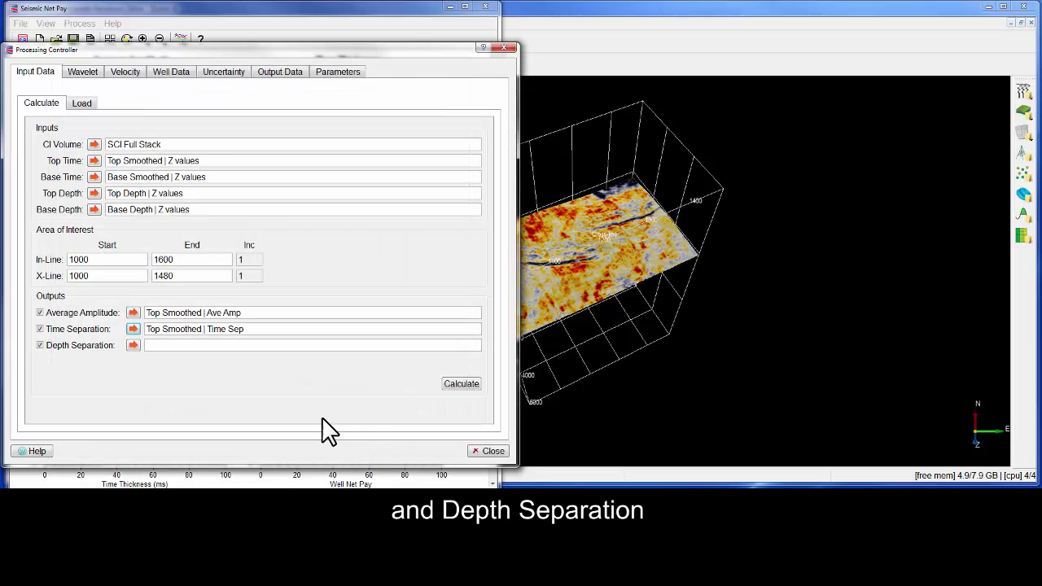
Step: Name the depth separation output Depth Sep on the Top Smoothed horizon and calculate the three attributes
{"action": "left_click", "coordinate": [133, 345]}
{"action": "double_click", "coordinate": [140, 416]}
{"action": "type", "text": "Depth Sep"}
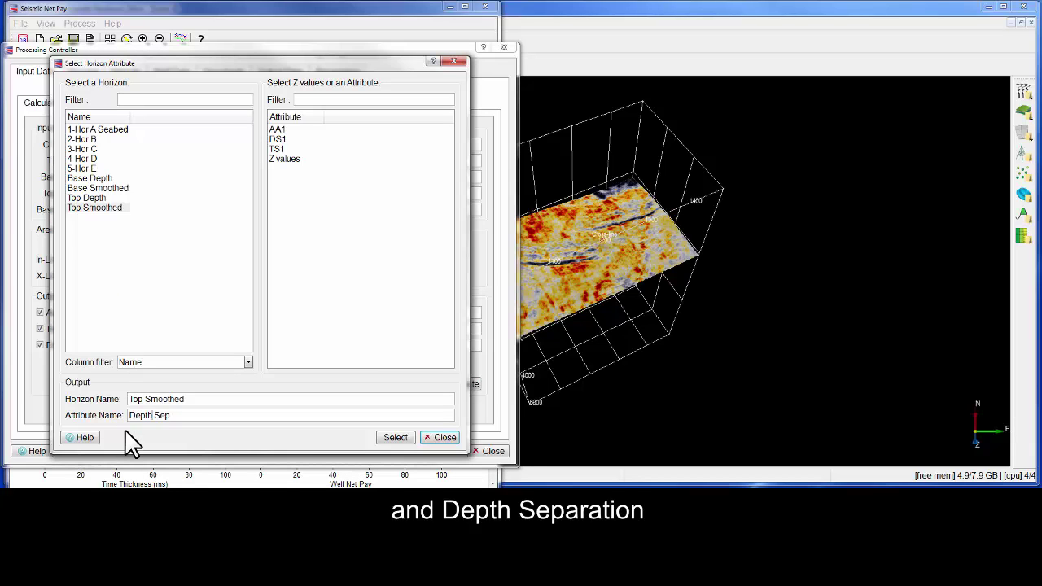
{"action": "left_click", "coordinate": [392, 437]}
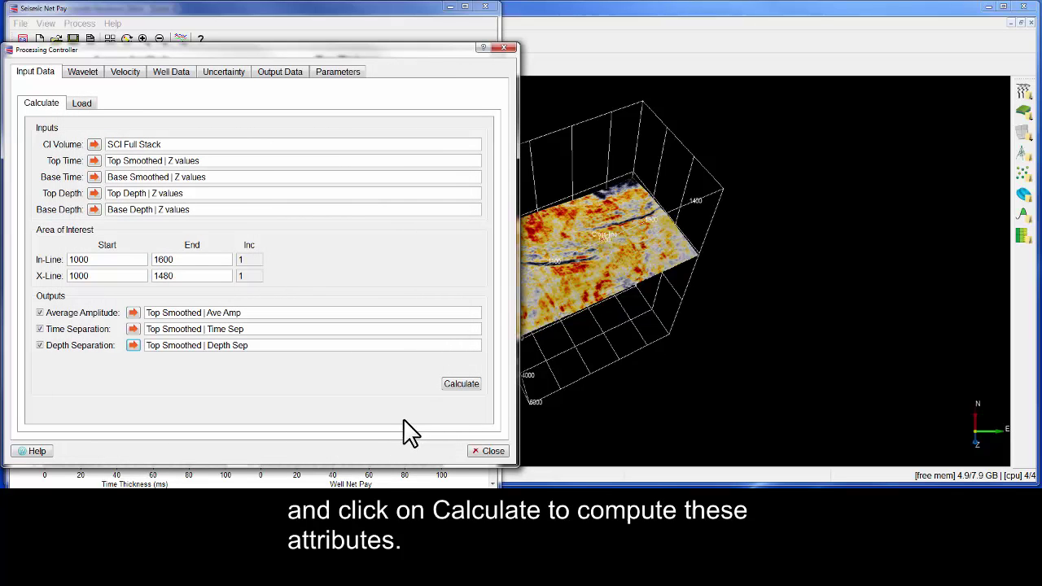
{"action": "left_click", "coordinate": [459, 386]}
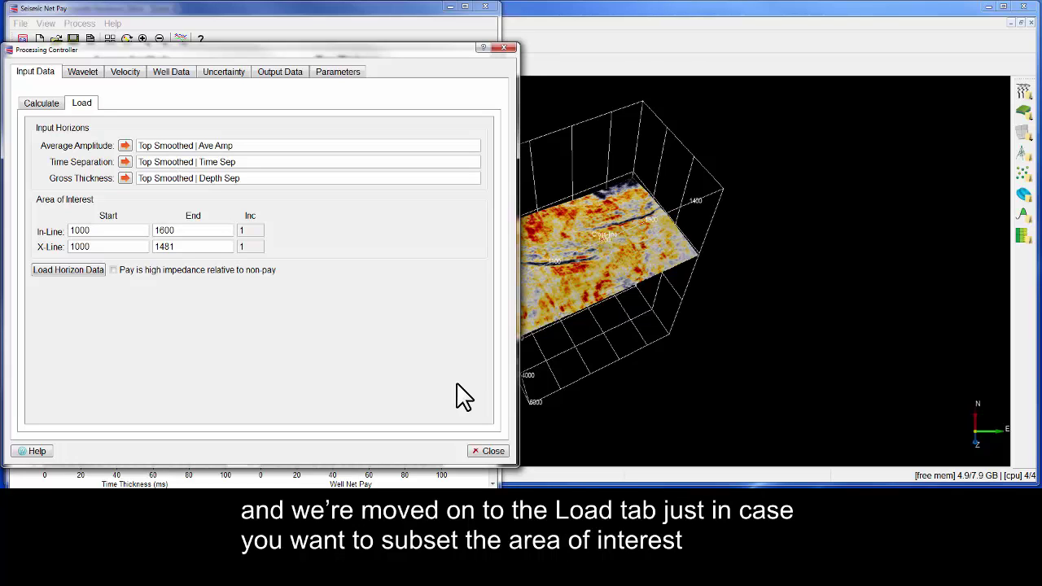
Step: Limit the area of interest to in-lines 1100–1500 and cross-lines 1100–1400, and load the horizon data
{"action": "left_click_drag", "start_coordinate": [104, 231], "coordinate": [66, 226]}
{"action": "type", "text": "1100"}
{"action": "key", "text": "Tab"}
{"action": "type", "text": "1500"}
{"action": "key", "text": "Tab"}
{"action": "key", "text": "Tab"}
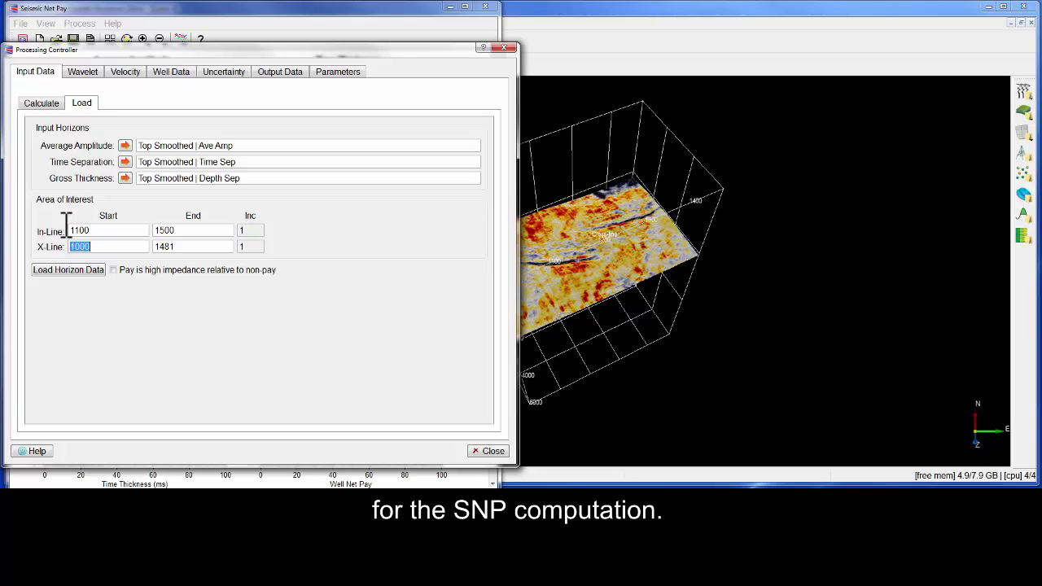
{"action": "type", "text": "1100"}
{"action": "key", "text": "Tab"}
{"action": "type", "text": "1400"}
{"action": "left_click", "coordinate": [76, 272]}
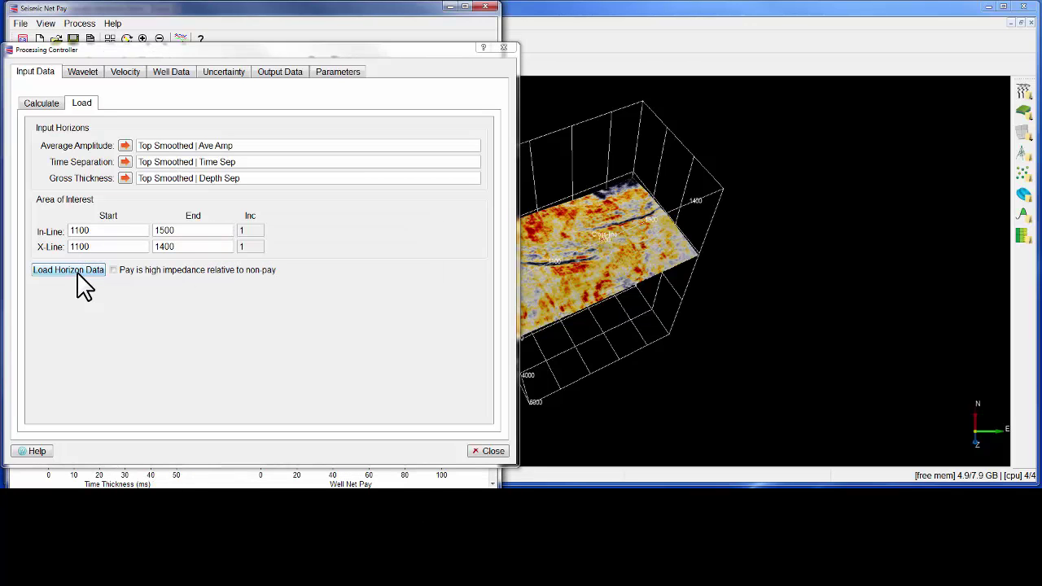
Step: Load wavelet traces from the SCI Full Stack volume over a time range of 1600 to 2400
{"action": "left_click_drag", "start_coordinate": [238, 49], "coordinate": [734, 57]}
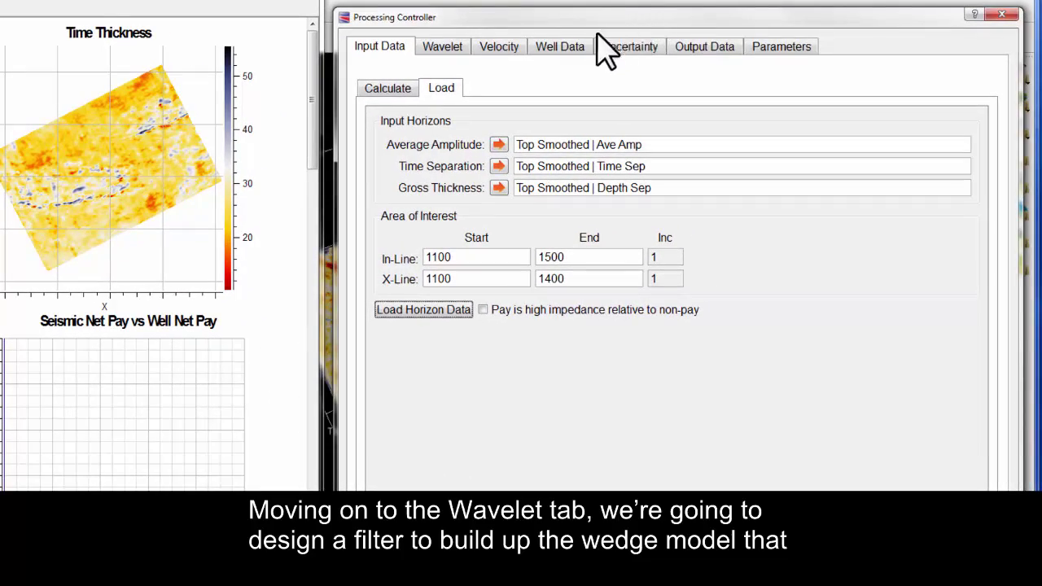
{"action": "left_click", "coordinate": [442, 46]}
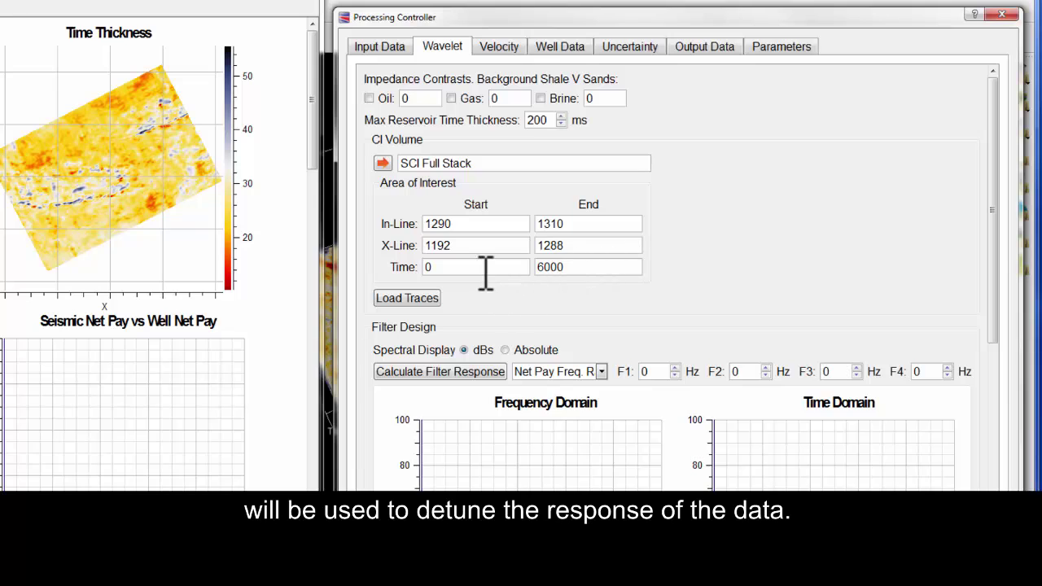
{"action": "left_click_drag", "start_coordinate": [480, 272], "coordinate": [396, 280]}
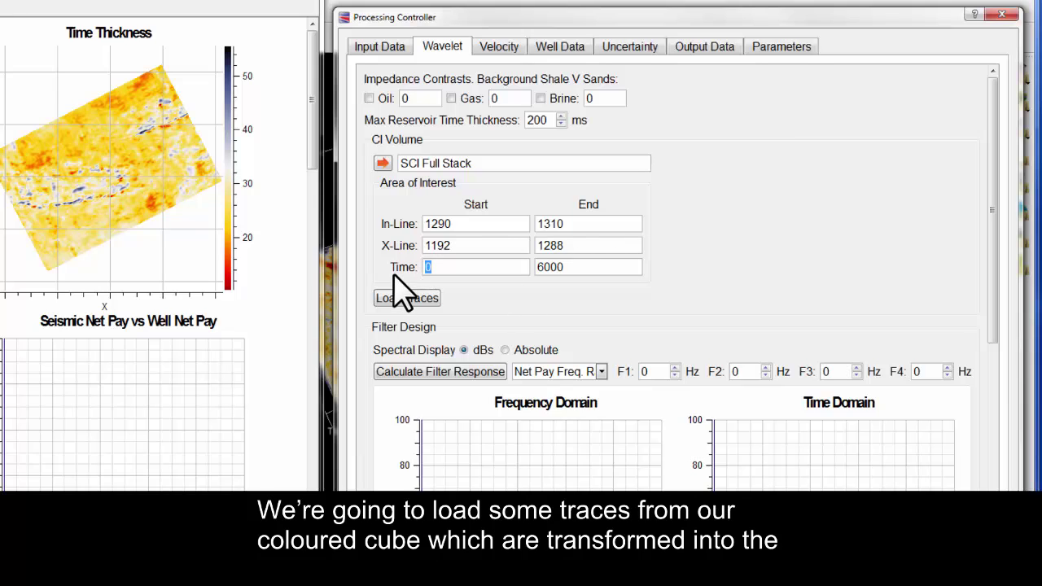
{"action": "type", "text": "1600"}
{"action": "key", "text": "Tab"}
{"action": "type", "text": "2400"}
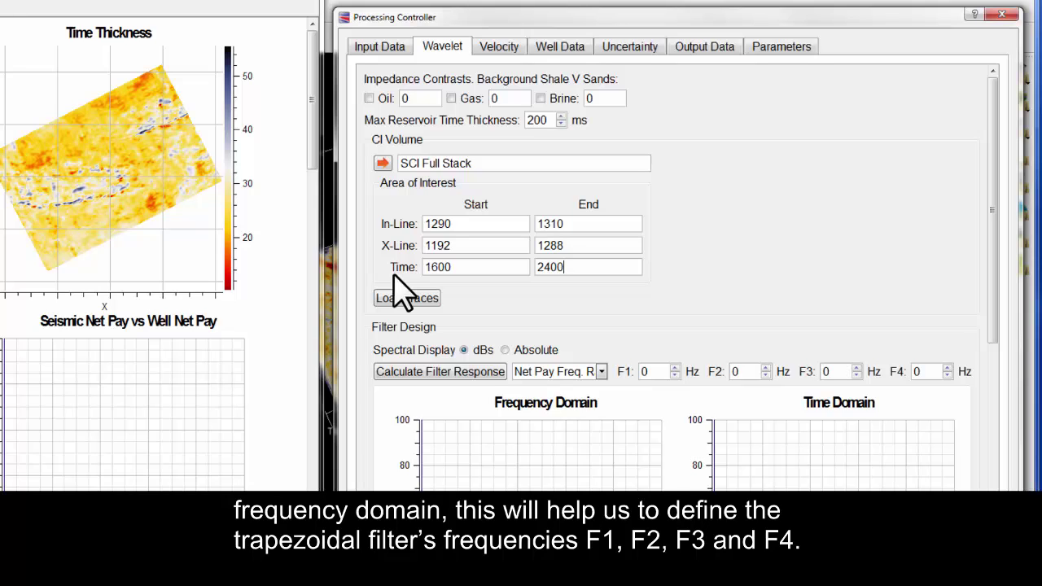
{"action": "left_click", "coordinate": [402, 297]}
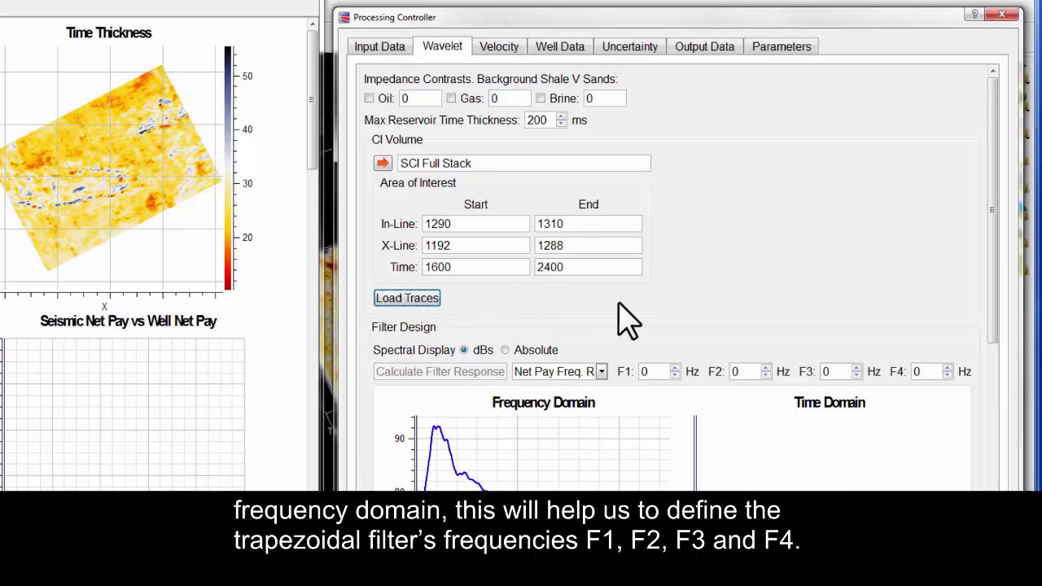
{"action": "scroll", "coordinate": [624, 318], "scroll_direction": "down", "scroll_amount": 1}
{"action": "scroll", "coordinate": [623, 317], "scroll_direction": "down", "scroll_amount": 3}
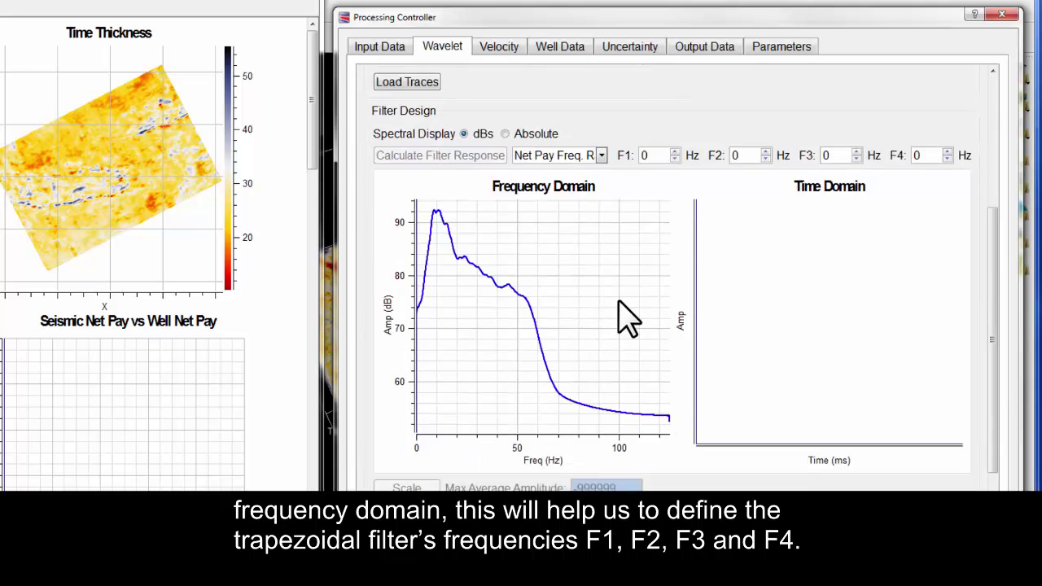
Step: Show the frequency spectrum in absolute amplitude and set the filter's F1 frequency to 3 Hz
{"action": "scroll", "coordinate": [627, 318], "scroll_direction": "down", "scroll_amount": 1}
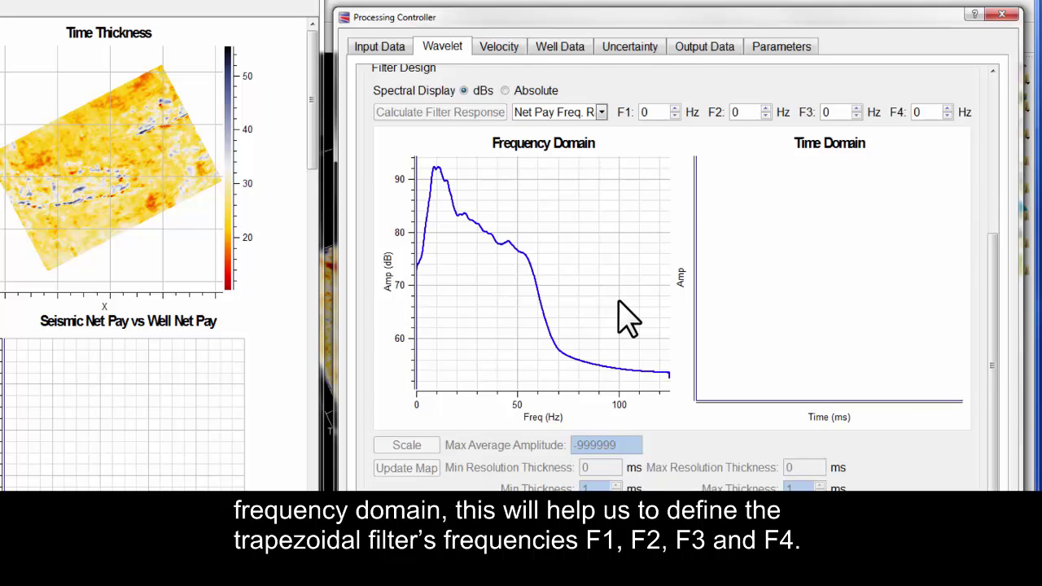
{"action": "left_click", "coordinate": [537, 91]}
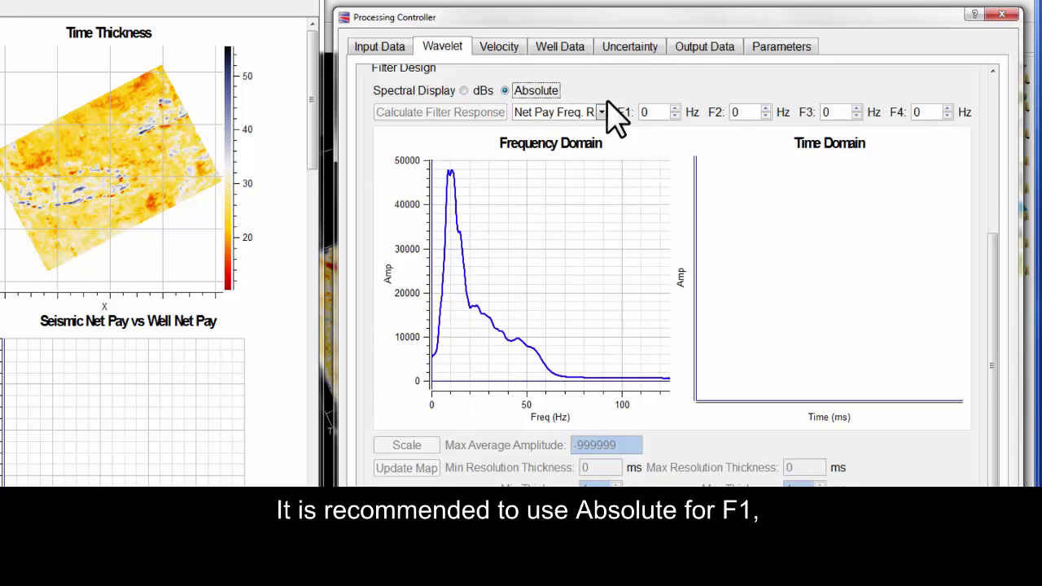
{"action": "left_click", "coordinate": [655, 111]}
{"action": "scroll", "coordinate": [656, 111], "scroll_direction": "up", "scroll_amount": 3}
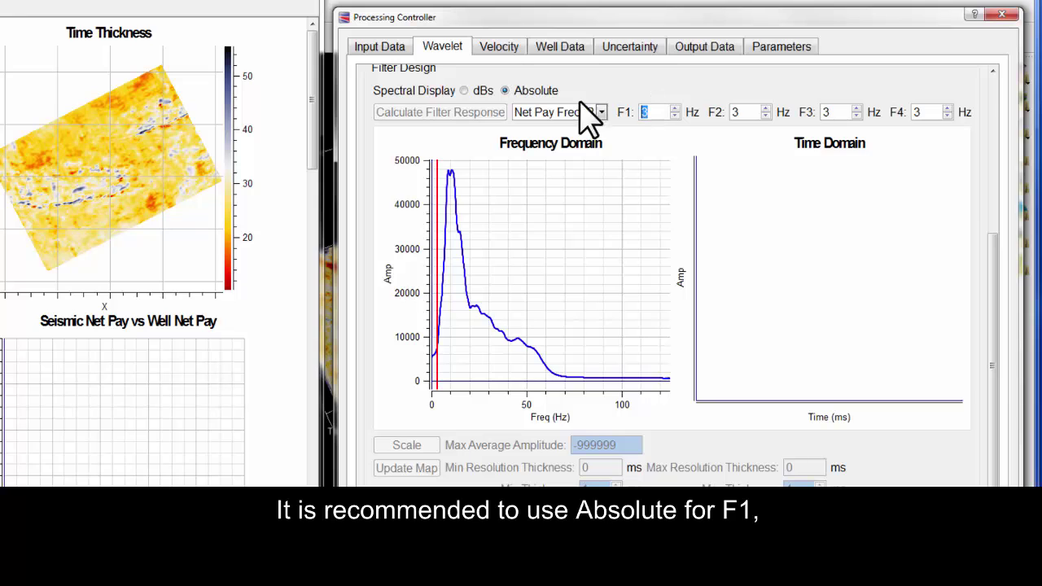
Step: Switch the spectral display to dBs and set F2 to 9 Hz and F3 to 53 Hz
{"action": "left_click", "coordinate": [480, 91]}
{"action": "left_click", "coordinate": [746, 113]}
{"action": "scroll", "coordinate": [746, 112], "scroll_direction": "up", "scroll_amount": 2}
{"action": "scroll", "coordinate": [746, 113], "scroll_direction": "up", "scroll_amount": 4}
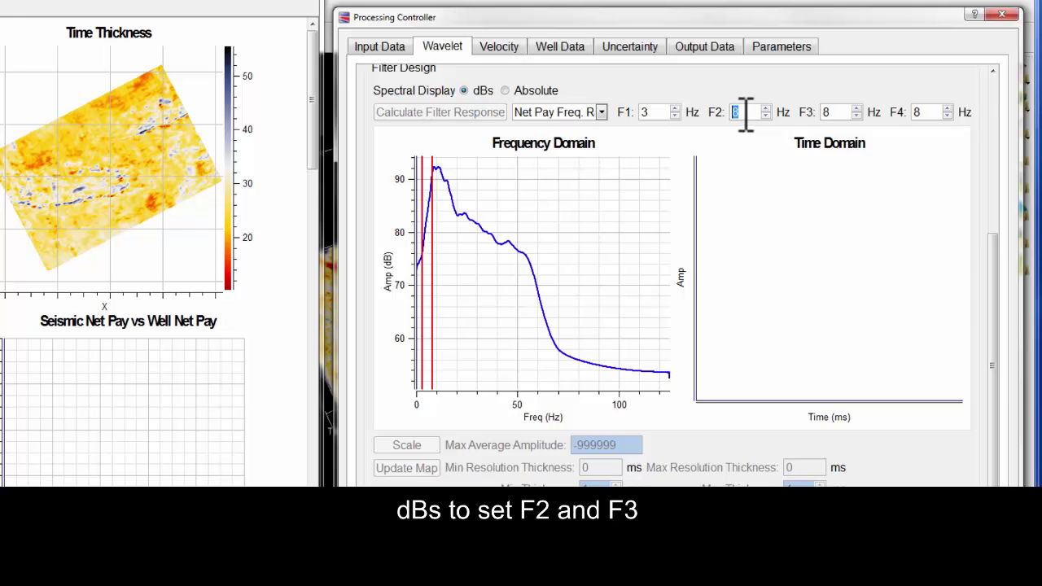
{"action": "left_click", "coordinate": [839, 113]}
{"action": "scroll", "coordinate": [843, 111], "scroll_direction": "up", "scroll_amount": 20}
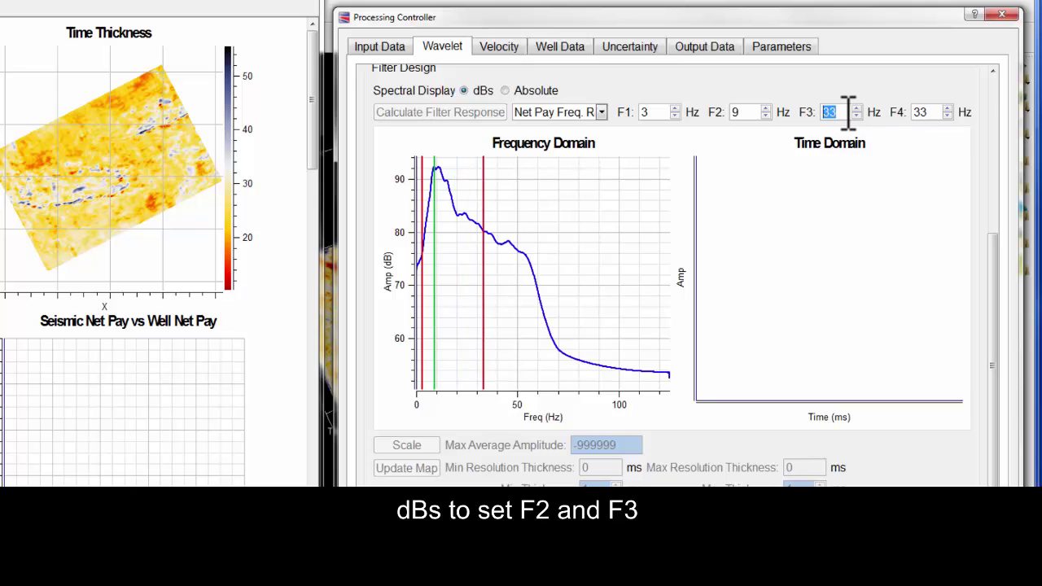
{"action": "scroll", "coordinate": [847, 112], "scroll_direction": "up", "scroll_amount": 20}
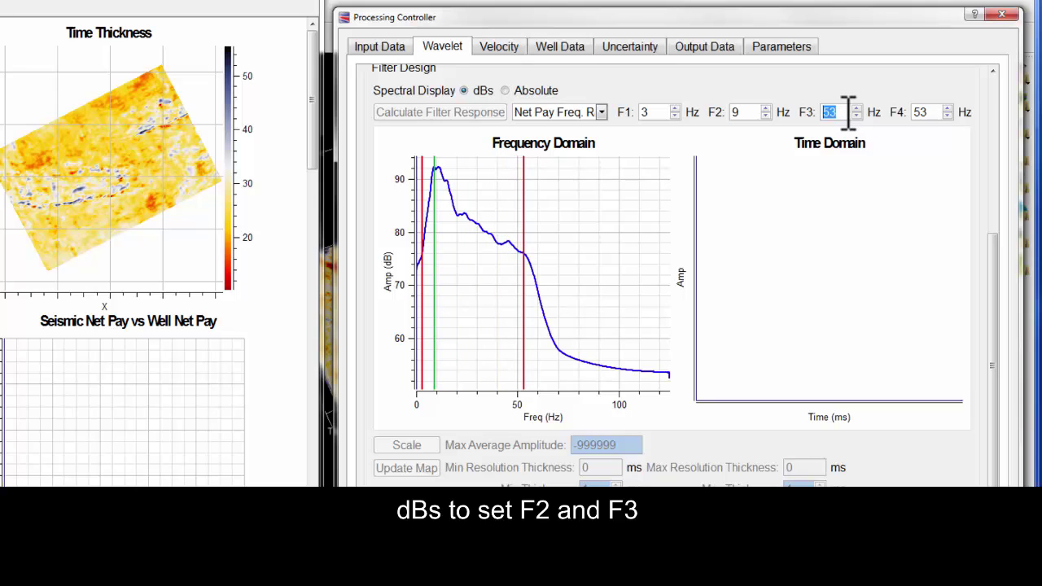
Step: Return the spectral display to Absolute and set the filter's F4 frequency to 64 Hz
{"action": "left_click", "coordinate": [545, 92]}
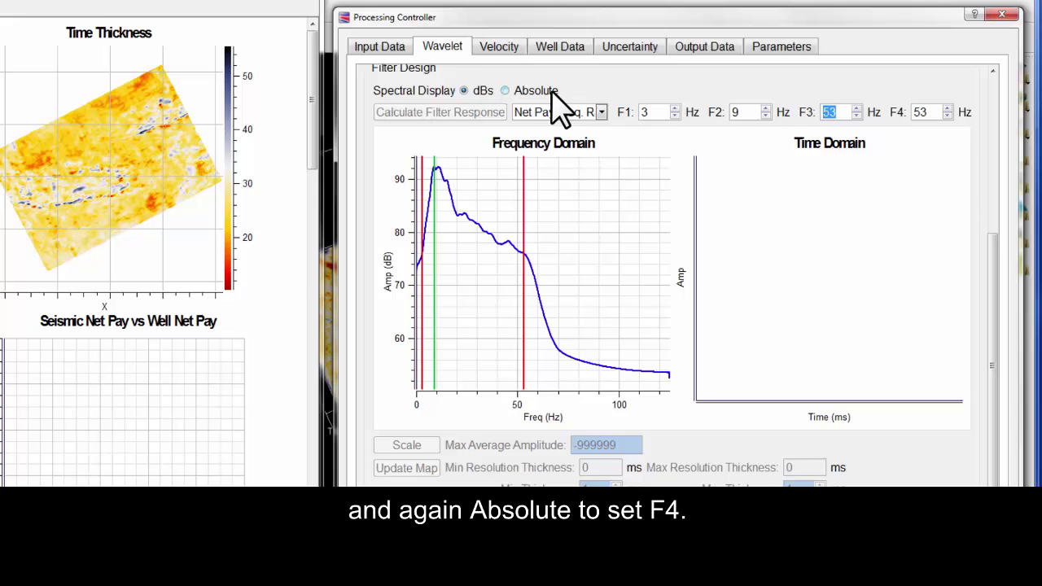
{"action": "left_click", "coordinate": [934, 112]}
{"action": "scroll", "coordinate": [937, 112], "scroll_direction": "up", "scroll_amount": 5}
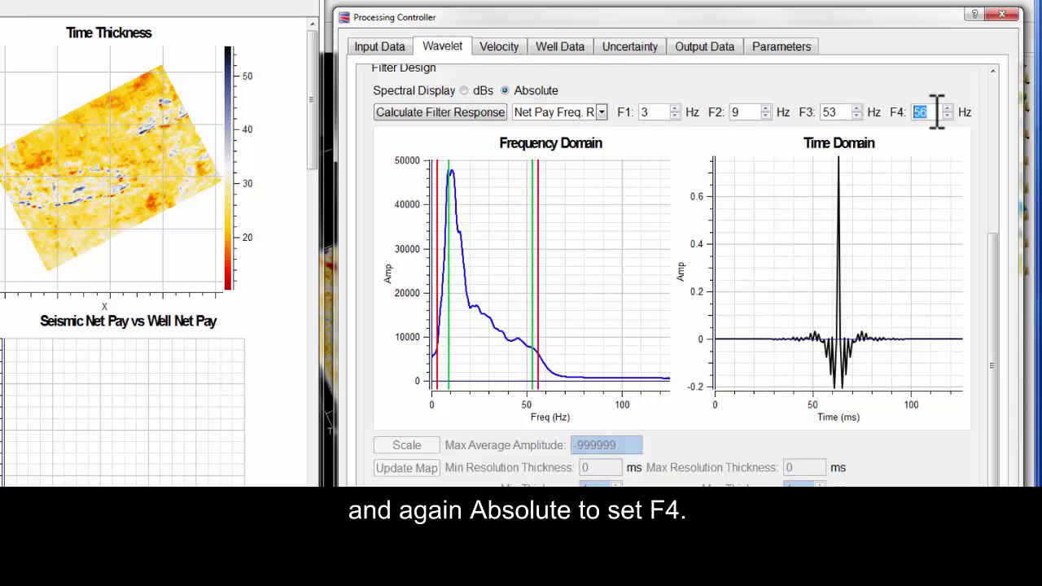
{"action": "scroll", "coordinate": [937, 111], "scroll_direction": "up", "scroll_amount": 6}
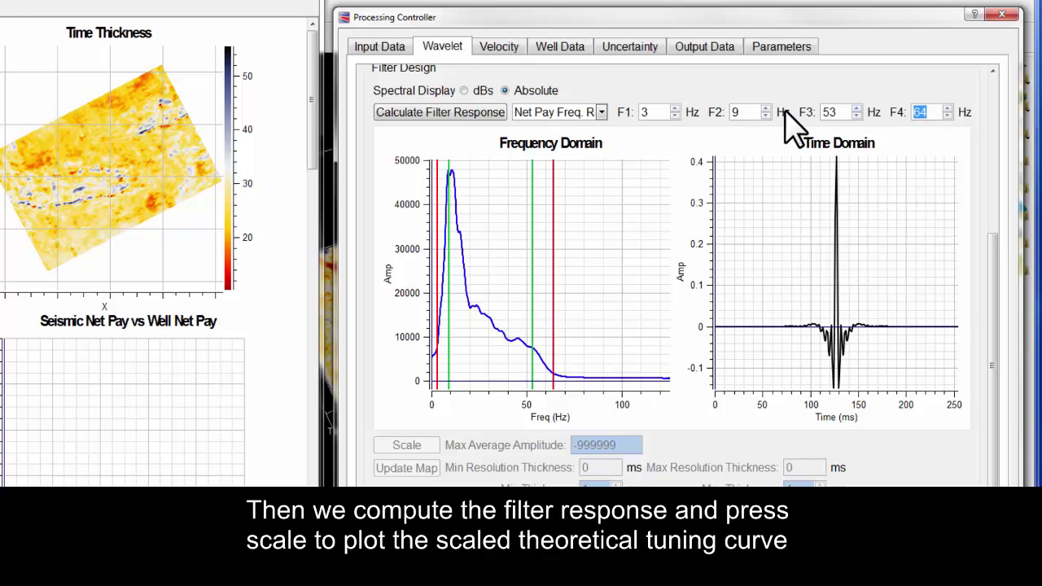
Step: Calculate the filter response and scale the theoretical tuning curve to the crossplot, updating the time thickness map
{"action": "left_click", "coordinate": [476, 114]}
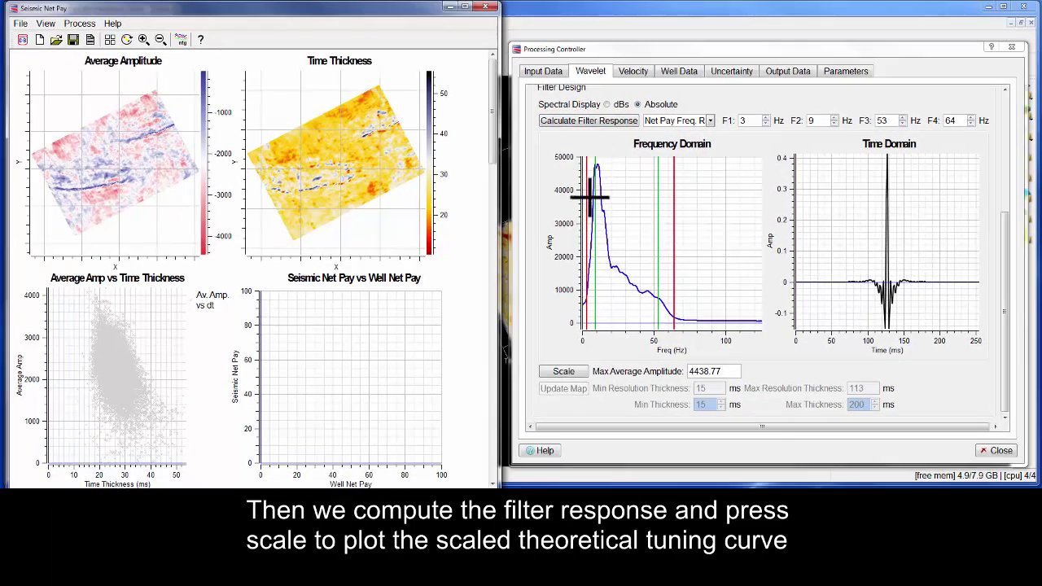
{"action": "left_click", "coordinate": [570, 376]}
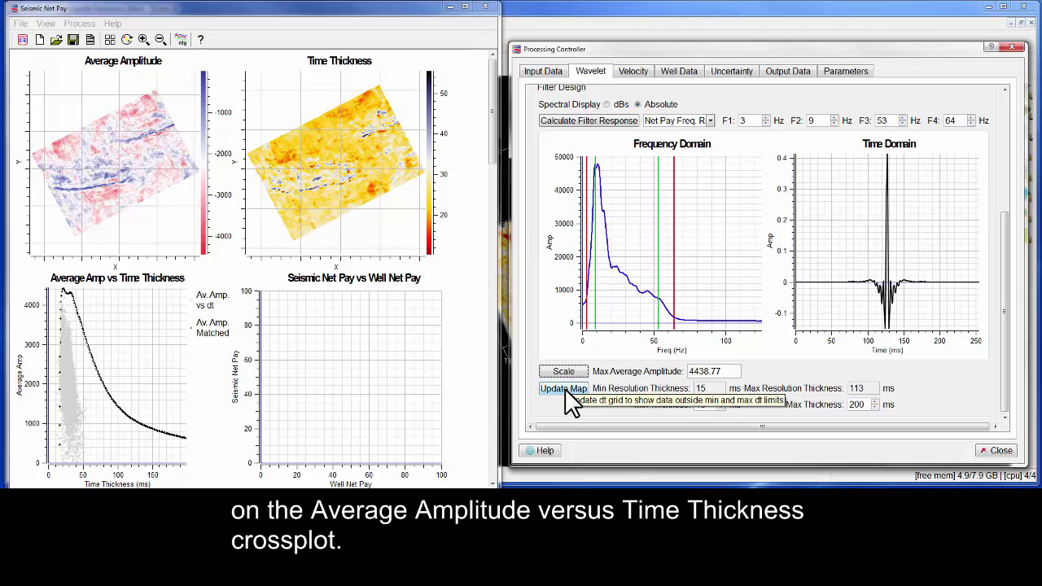
{"action": "left_click", "coordinate": [567, 392]}
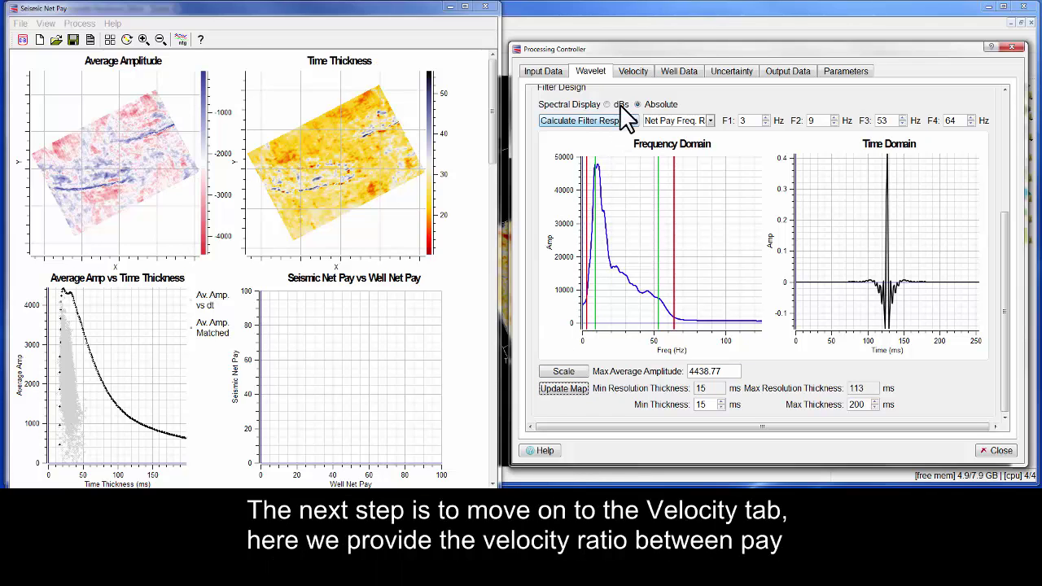
Step: Apply the time to depth correction with a pay to non-pay velocity ratio of 0.94 and calculate the seismic net pay
{"action": "left_click", "coordinate": [632, 71]}
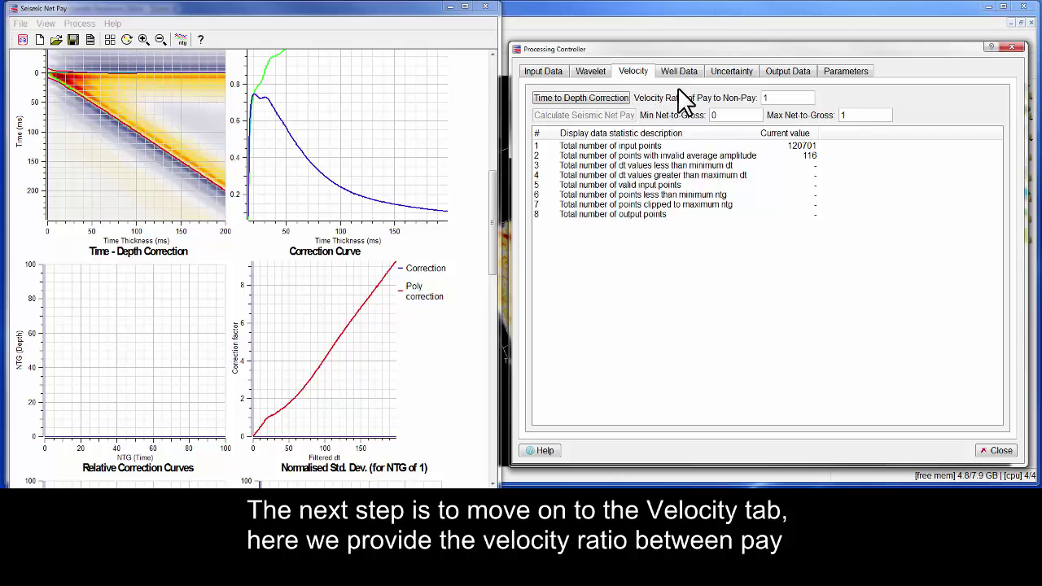
{"action": "double_click", "coordinate": [767, 98]}
{"action": "type", "text": "0.94"}
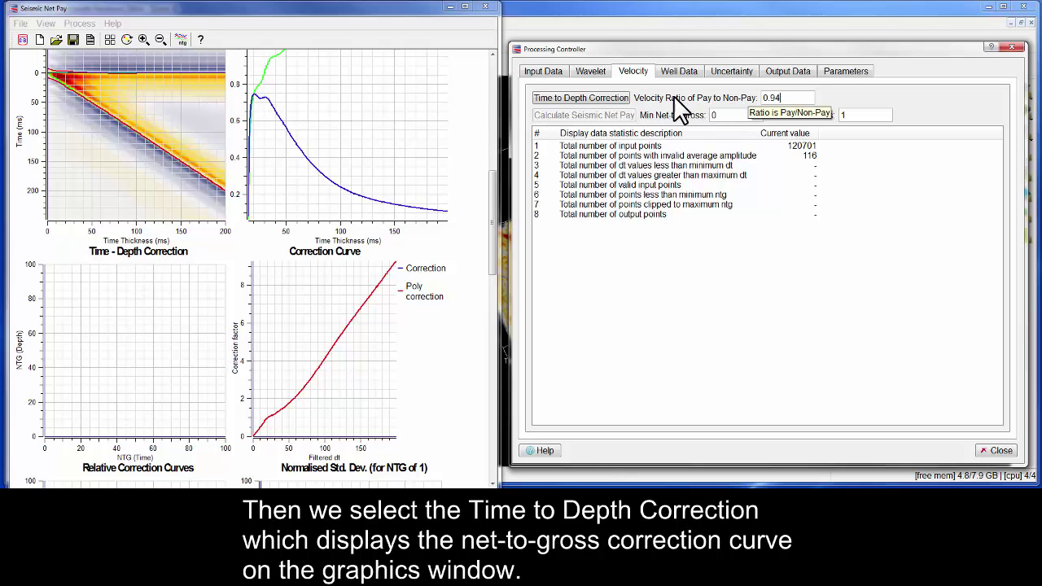
{"action": "left_click", "coordinate": [616, 96]}
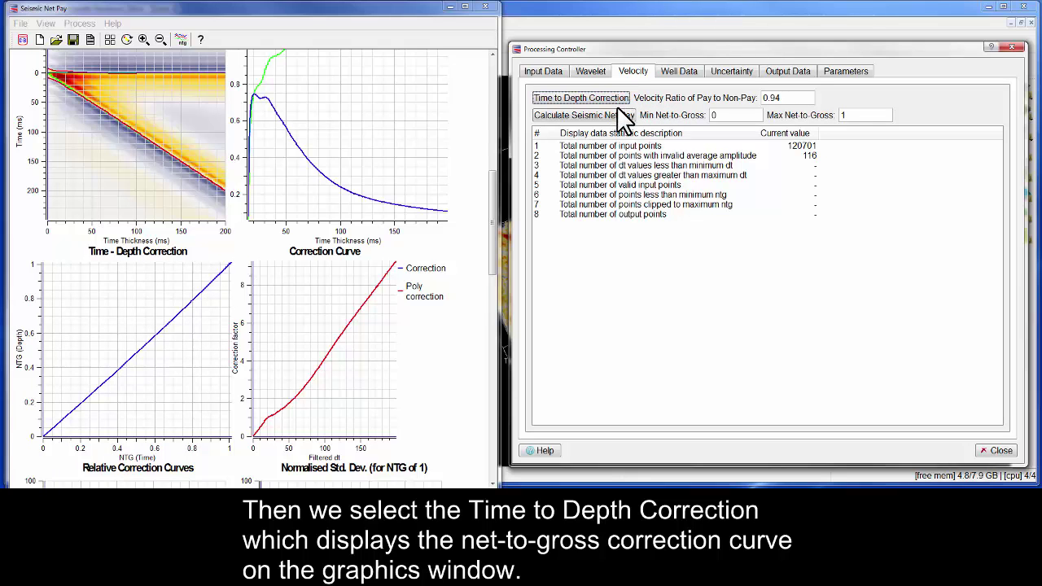
{"action": "left_click", "coordinate": [625, 119]}
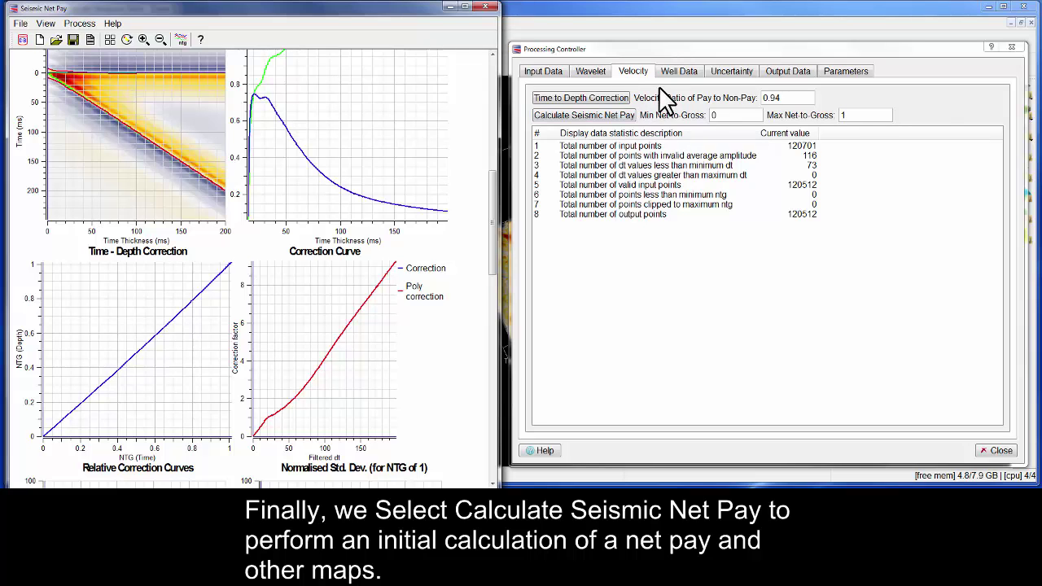
Step: Add well L-30 to the well data at in-line 1177 and cross-line 1153
{"action": "left_click", "coordinate": [677, 73]}
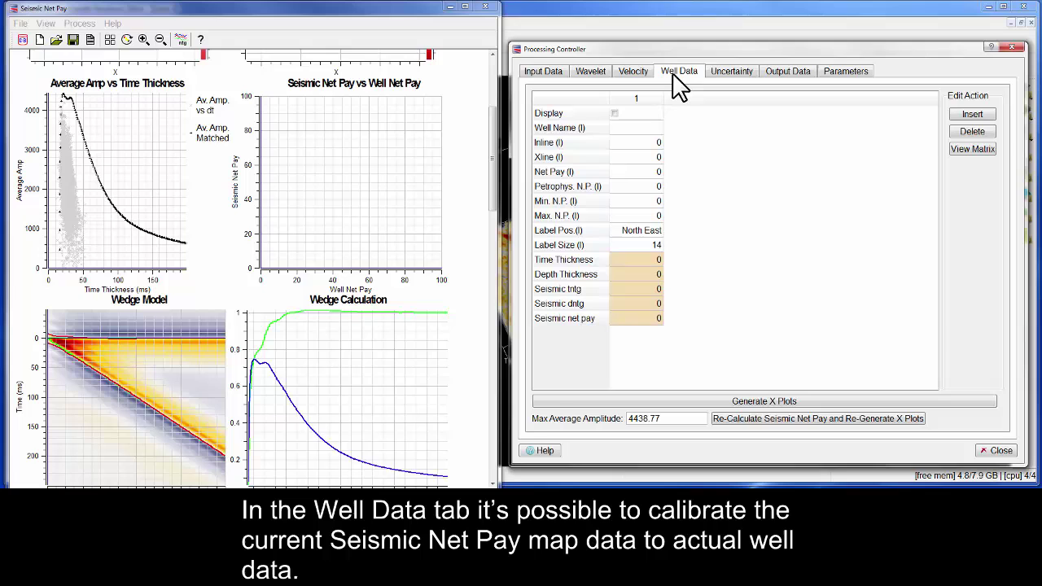
{"action": "left_click", "coordinate": [649, 128]}
{"action": "type", "text": "L-30"}
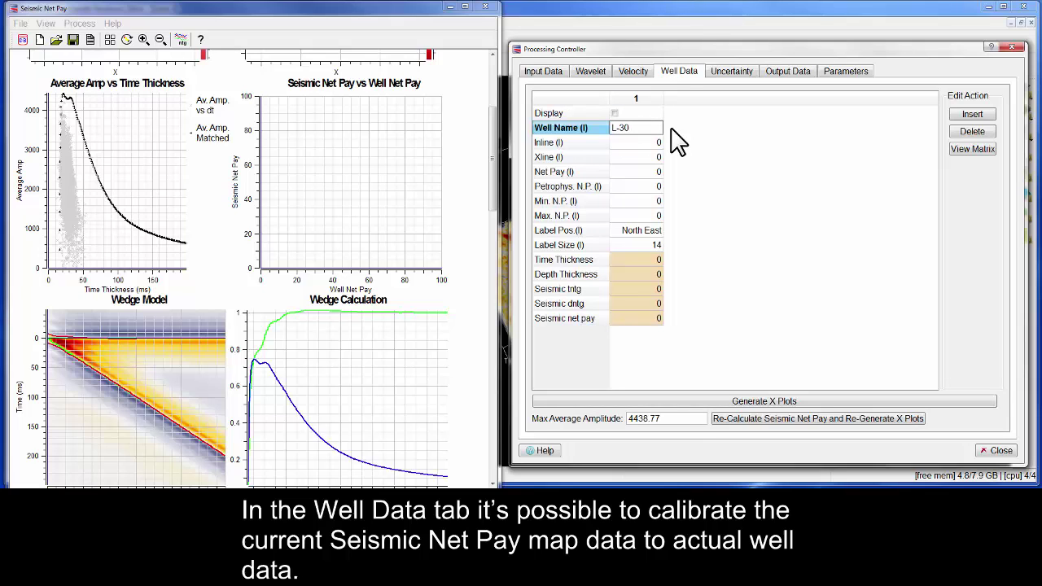
{"action": "key", "text": "Return"}
{"action": "type", "text": "1177"}
{"action": "key", "text": "Return"}
{"action": "type", "text": "1153"}
{"action": "key", "text": "Return"}
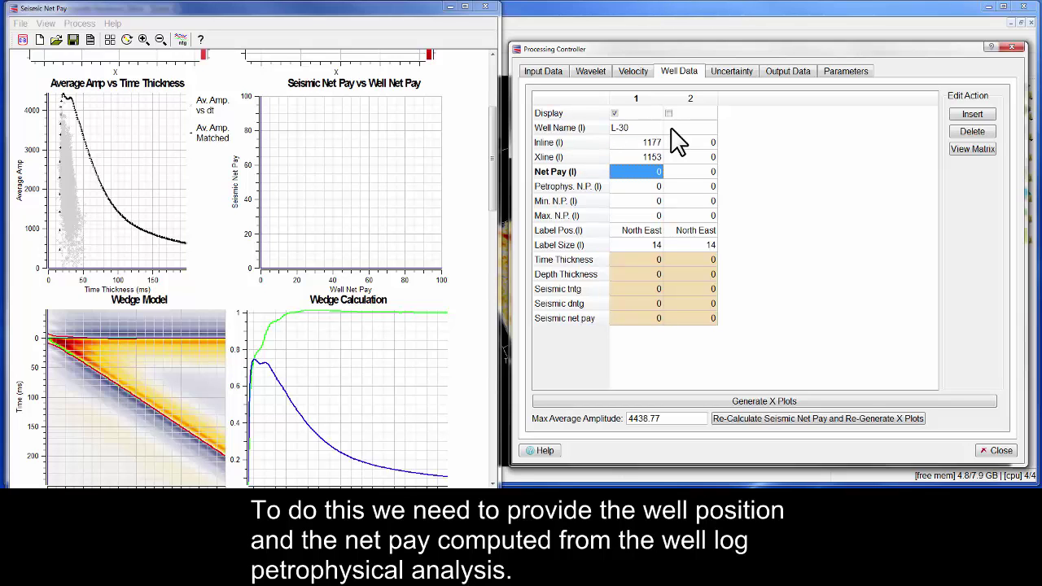
Step: Set L-30's net pay and petrophysical net pay to 10.5, minimum to 9 and maximum to 12.5, and generate the crossplots
{"action": "type", "text": "10.5"}
{"action": "key", "text": "Return"}
{"action": "type", "text": "10.5"}
{"action": "key", "text": "Return"}
{"action": "type", "text": "9"}
{"action": "key", "text": "Return"}
{"action": "type", "text": "12.5"}
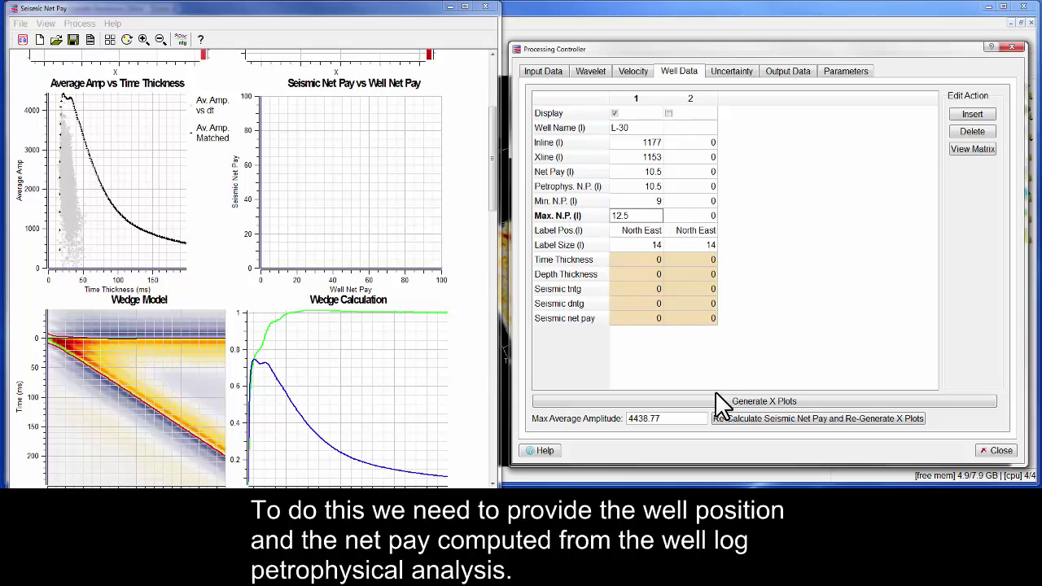
{"action": "left_click", "coordinate": [724, 399]}
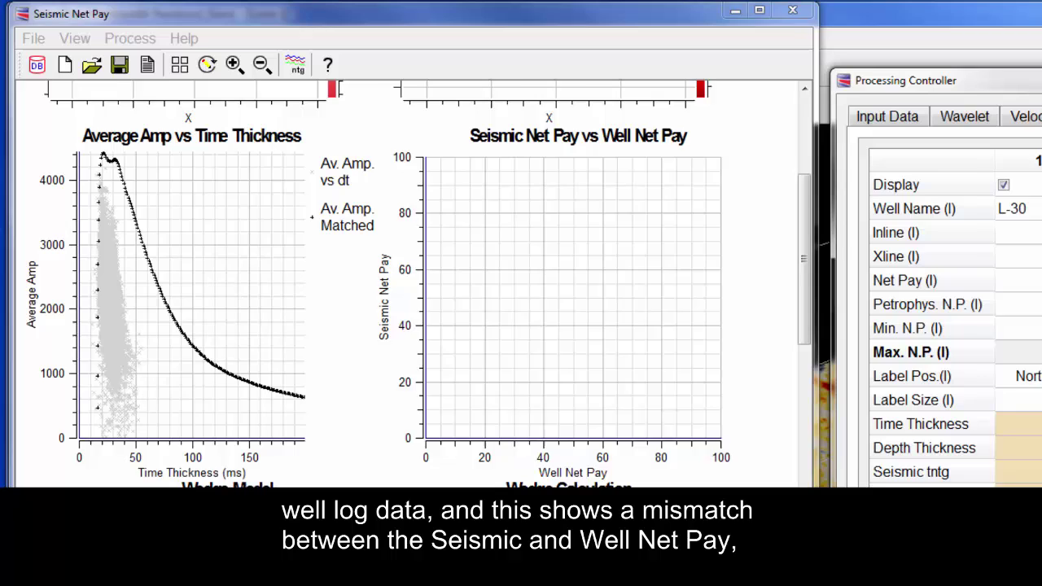
{"action": "left_click", "coordinate": [727, 400]}
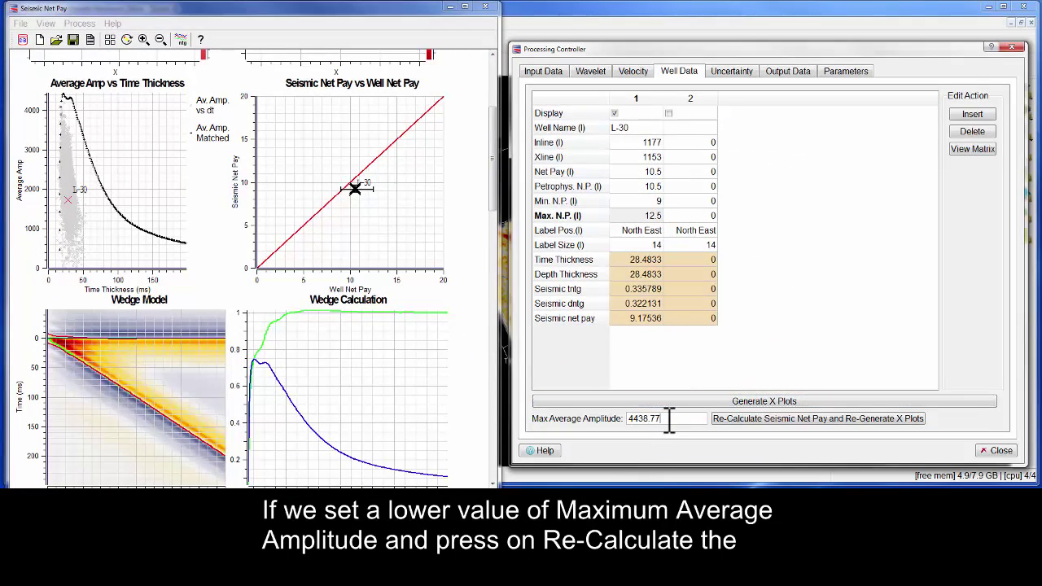
Step: Set the maximum average amplitude to 3900 and recalculate the seismic net pay and crossplots
{"action": "left_click_drag", "start_coordinate": [662, 419], "coordinate": [627, 420]}
{"action": "type", "text": "3900"}
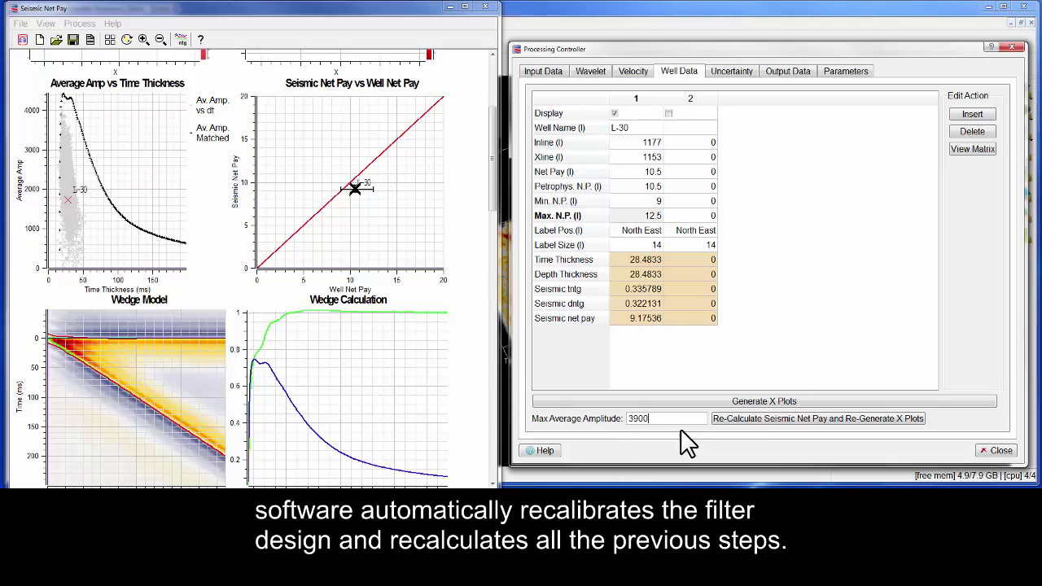
{"action": "left_click", "coordinate": [729, 420]}
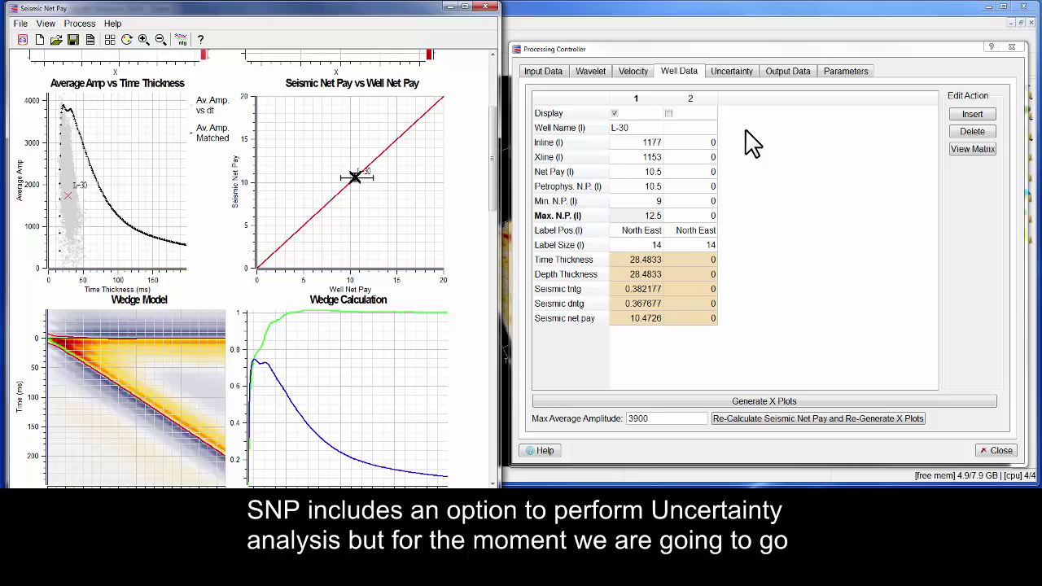
Step: Limit the output data to Net Pay by excluding both Net to Gross outputs and the QC Horizon
{"action": "left_click", "coordinate": [776, 72]}
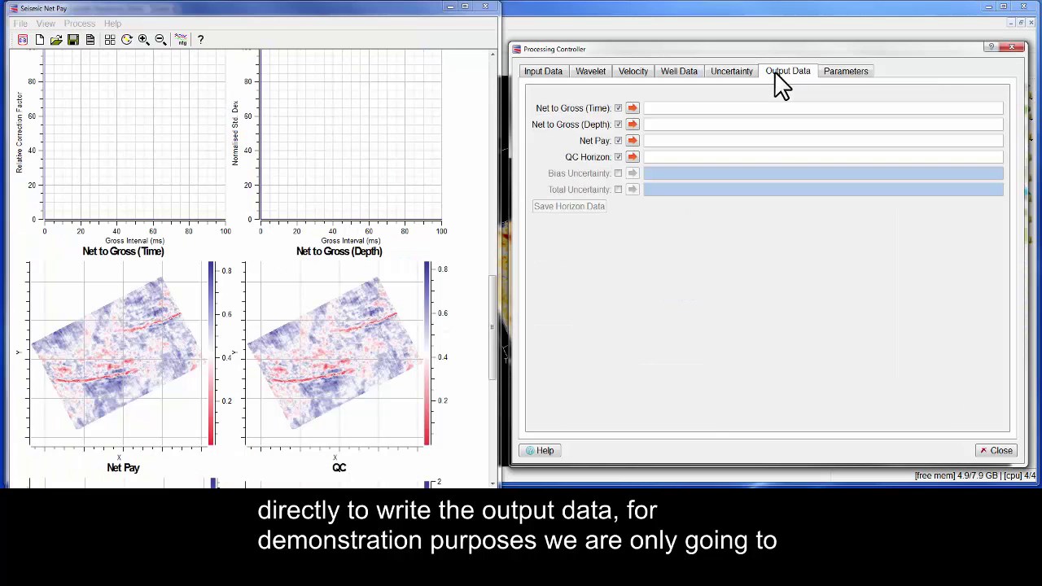
{"action": "left_click", "coordinate": [618, 108]}
{"action": "left_click", "coordinate": [618, 124]}
{"action": "left_click", "coordinate": [618, 156]}
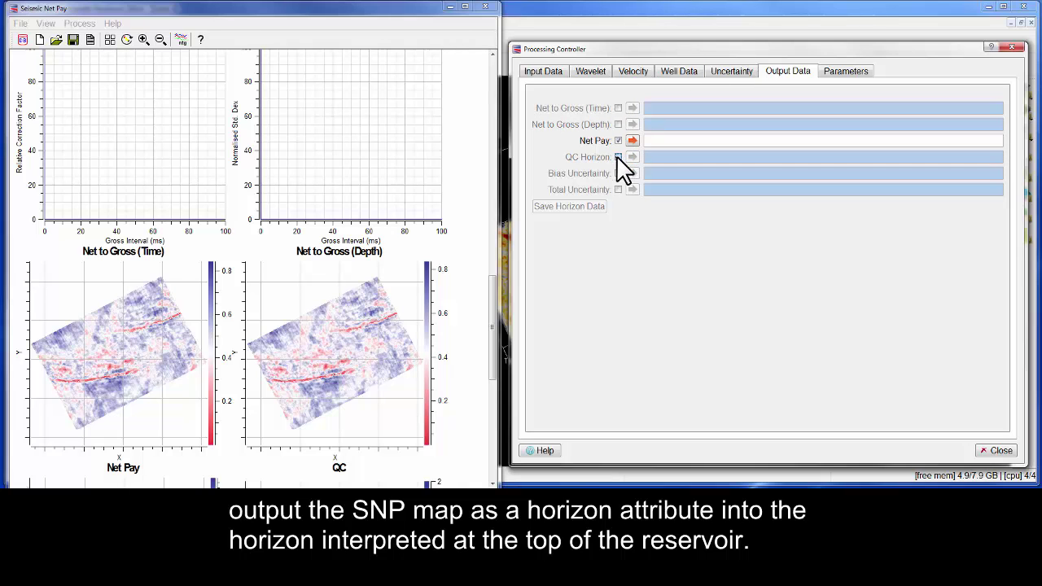
Step: Set the Net Pay output to a new attribute named Net Pay on the Top Smoothed horizon and save the horizon data
{"action": "left_click", "coordinate": [632, 141]}
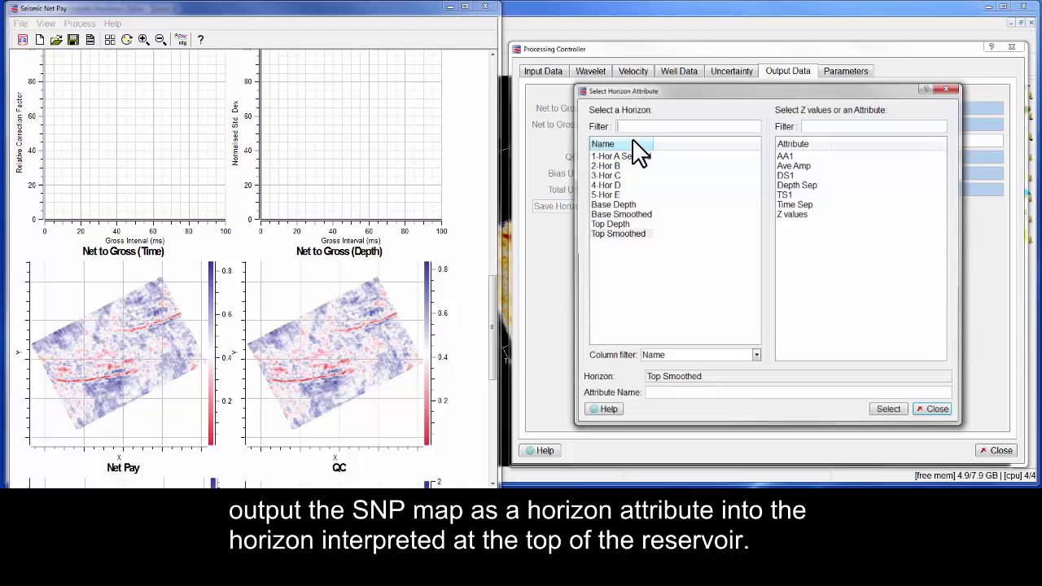
{"action": "left_click", "coordinate": [635, 235]}
{"action": "left_click", "coordinate": [674, 394]}
{"action": "type", "text": "Net Pay"}
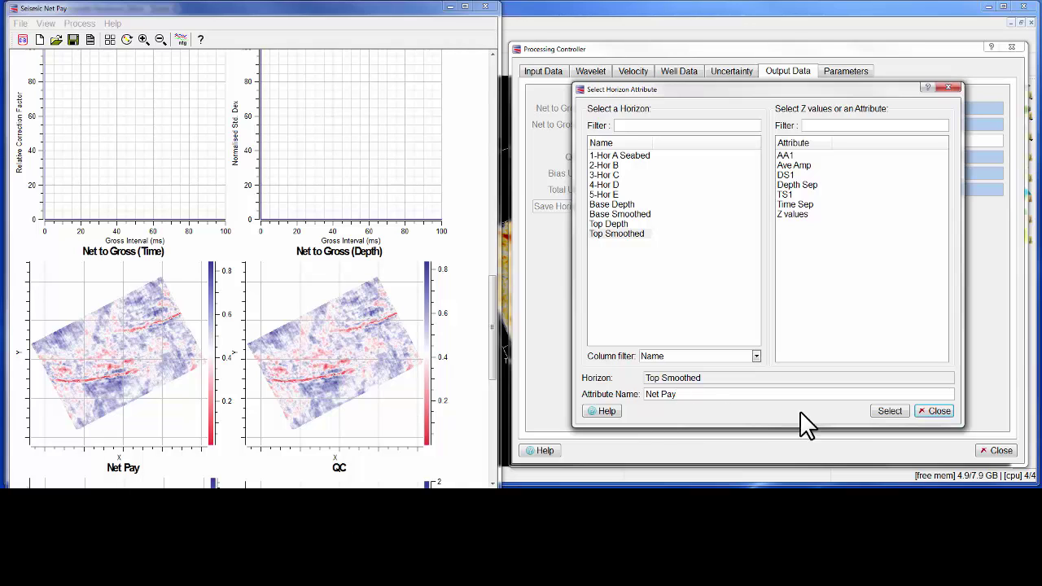
{"action": "left_click", "coordinate": [879, 411]}
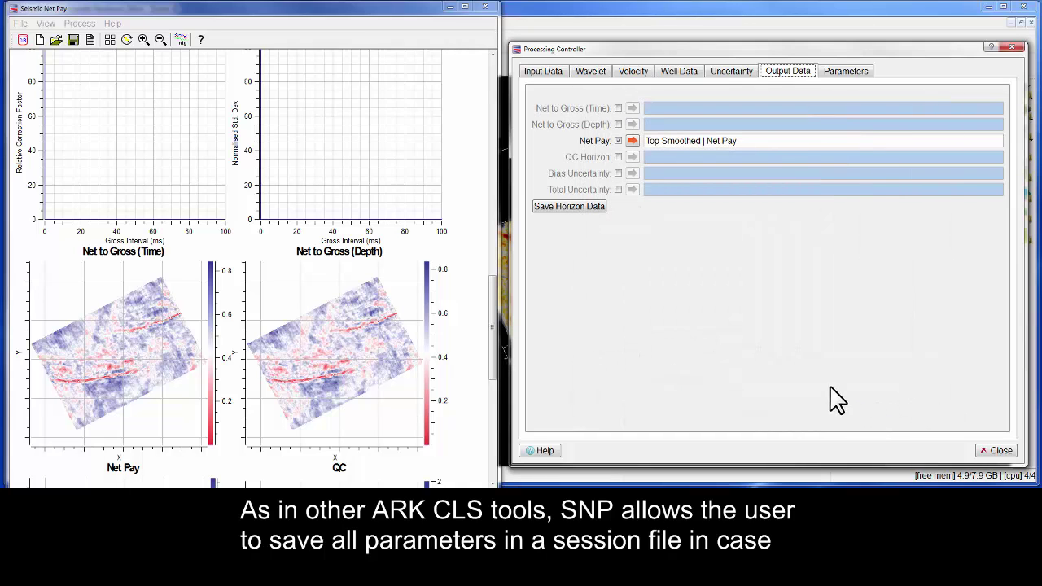
{"action": "left_click", "coordinate": [584, 206]}
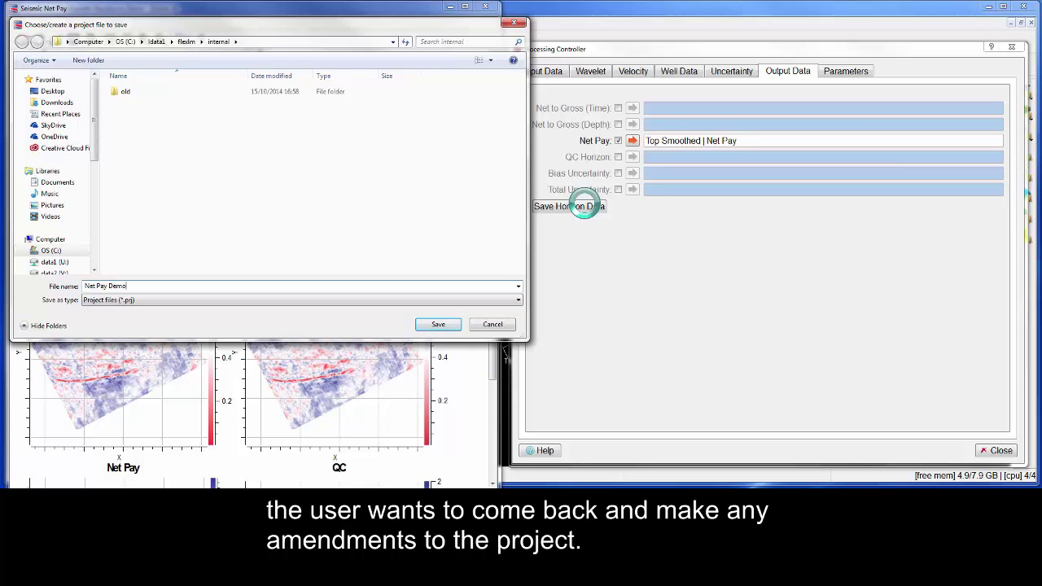
Step: Save the session as the project file Net Pay Demo and exit Seismic Net Pay
{"action": "key", "text": "Return"}
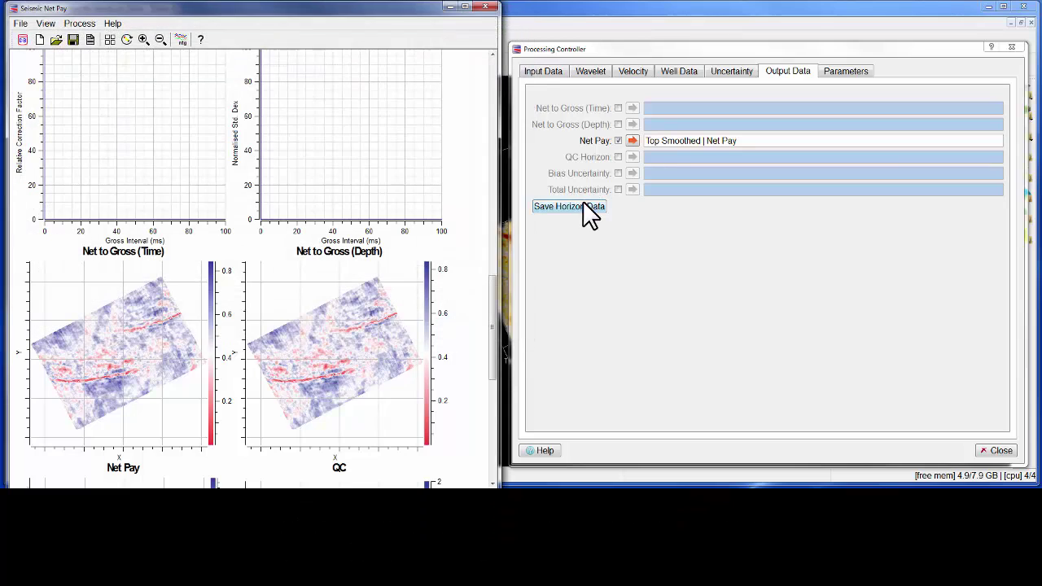
{"action": "left_click", "coordinate": [21, 23]}
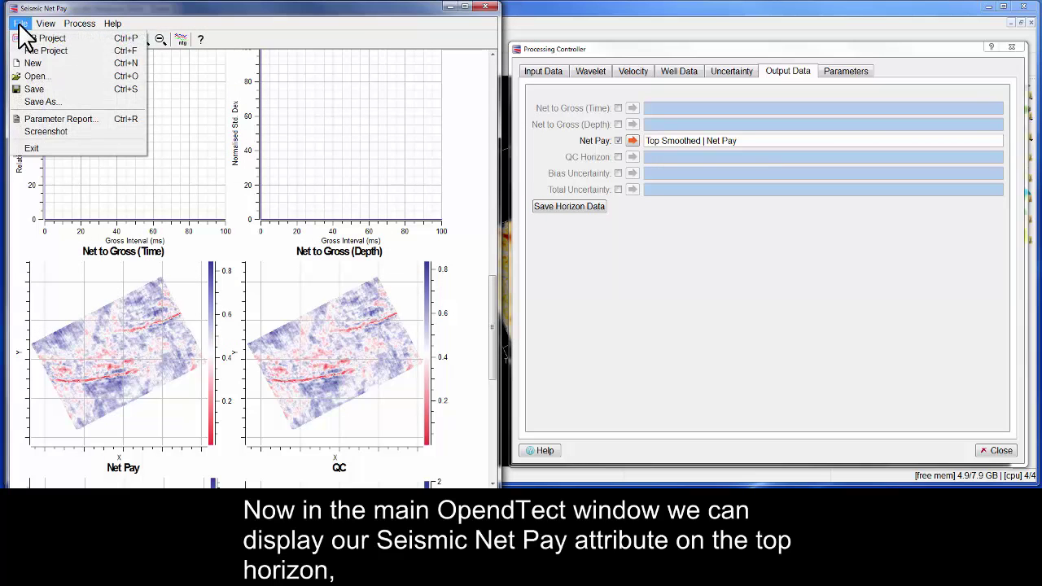
{"action": "left_click", "coordinate": [52, 150]}
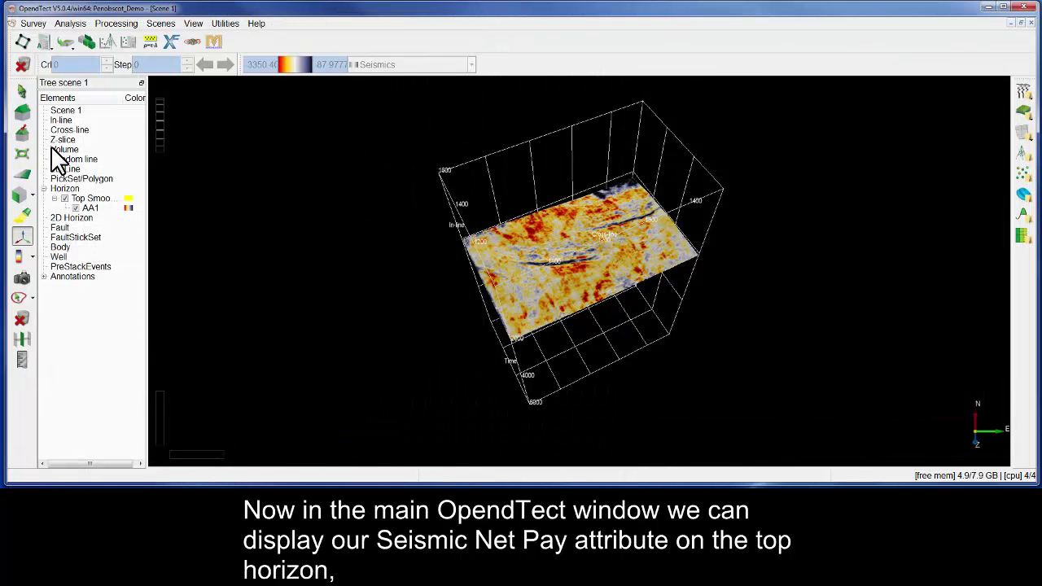
Step: Add the saved Net Pay horizon data as a displayed attribute on the Top Smoothed horizon
{"action": "left_click", "coordinate": [91, 199]}
{"action": "right_click", "coordinate": [93, 201]}
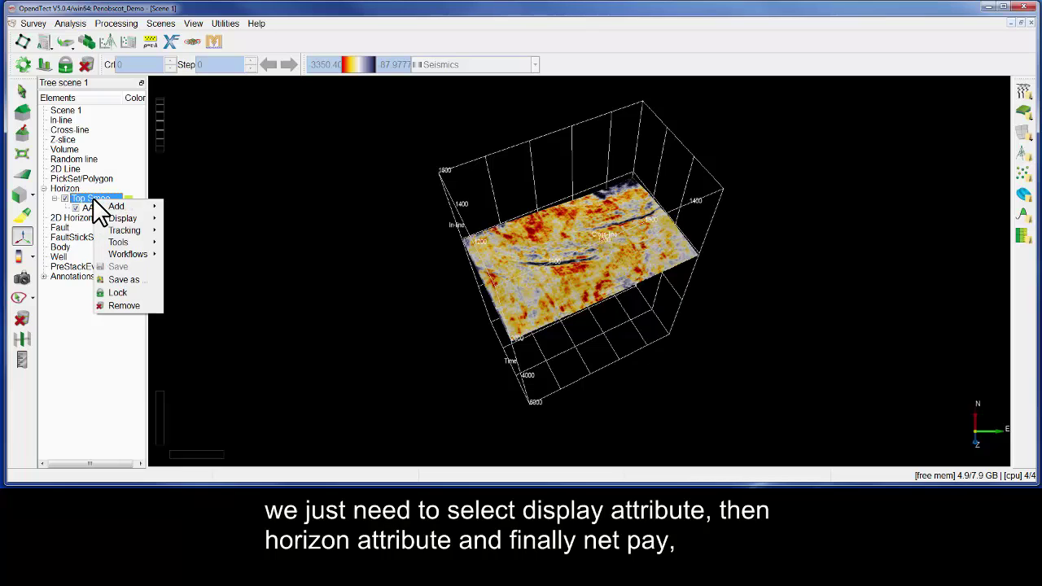
{"action": "mouse_move", "coordinate": [114, 208]}
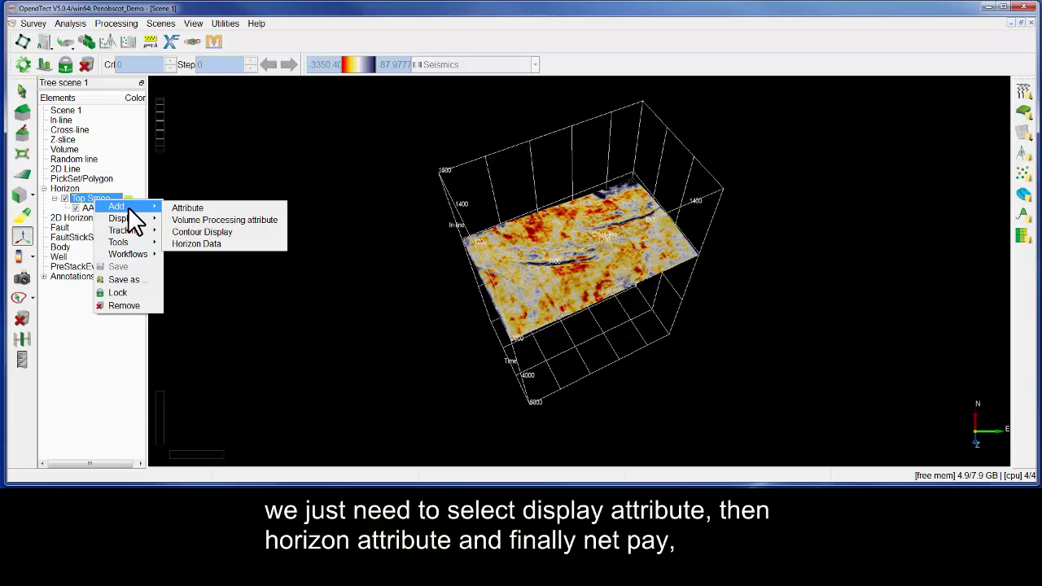
{"action": "left_click", "coordinate": [201, 243]}
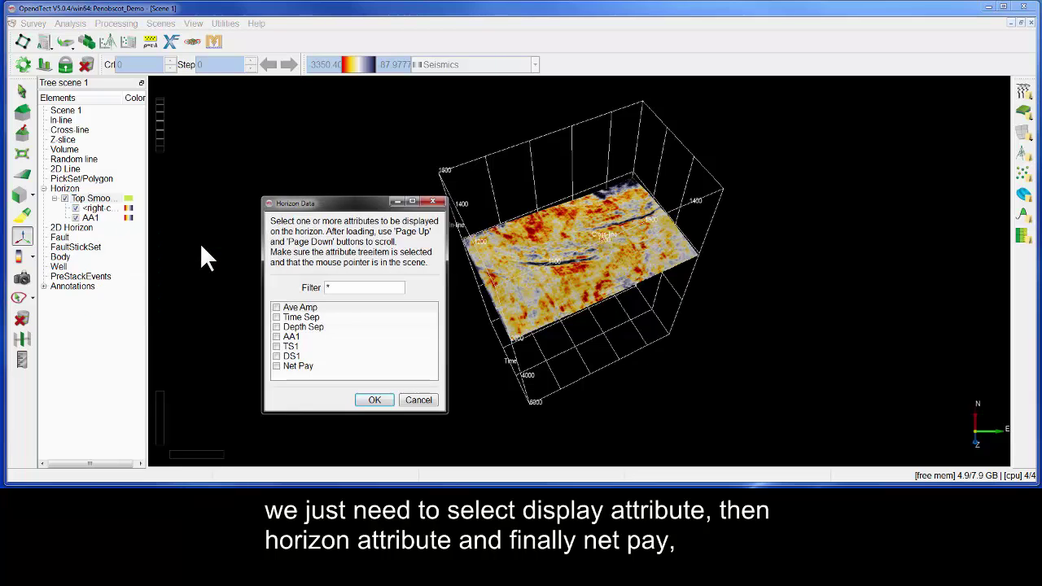
{"action": "left_click", "coordinate": [276, 366]}
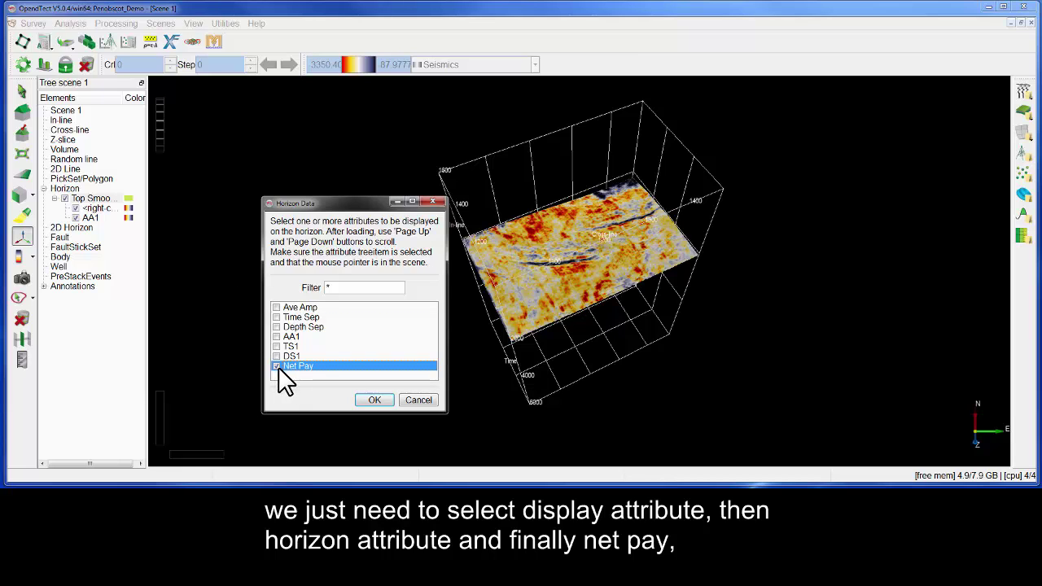
{"action": "left_click", "coordinate": [375, 400]}
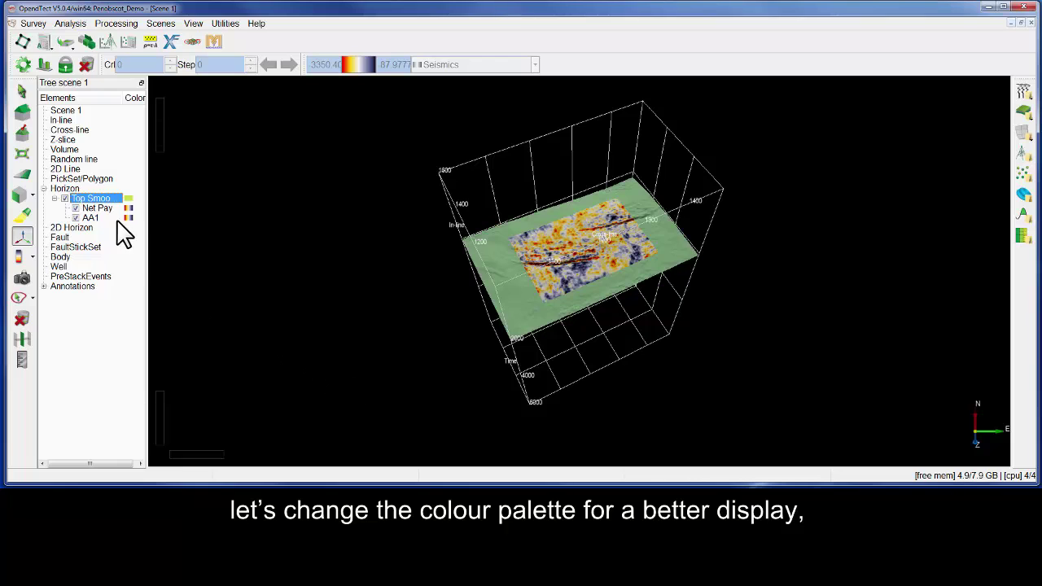
Step: Apply the Net Pay colour palette to the horizon's Net Pay attribute and hide the AA1 attribute
{"action": "left_click", "coordinate": [101, 208]}
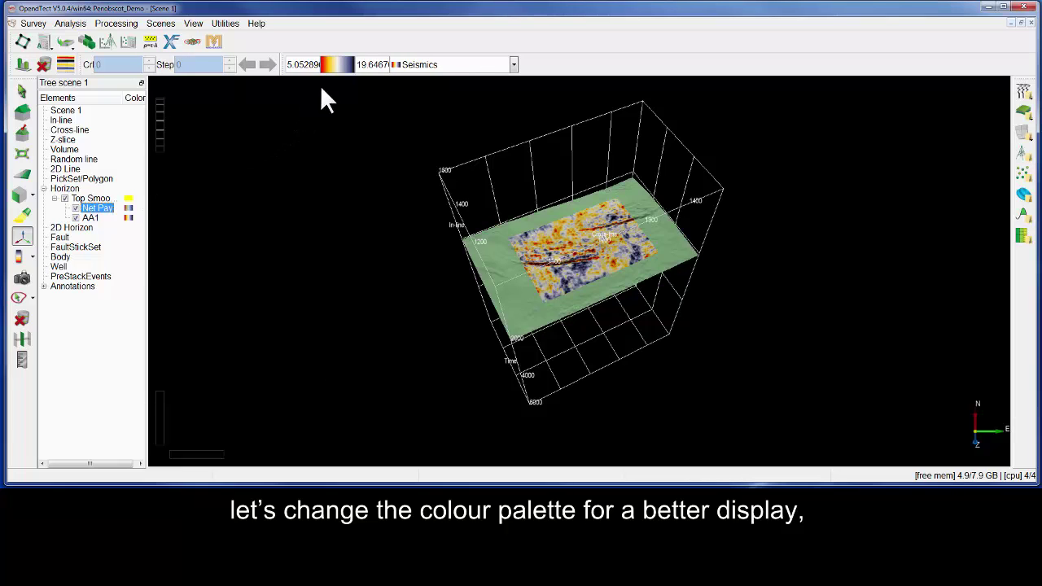
{"action": "left_click", "coordinate": [480, 65]}
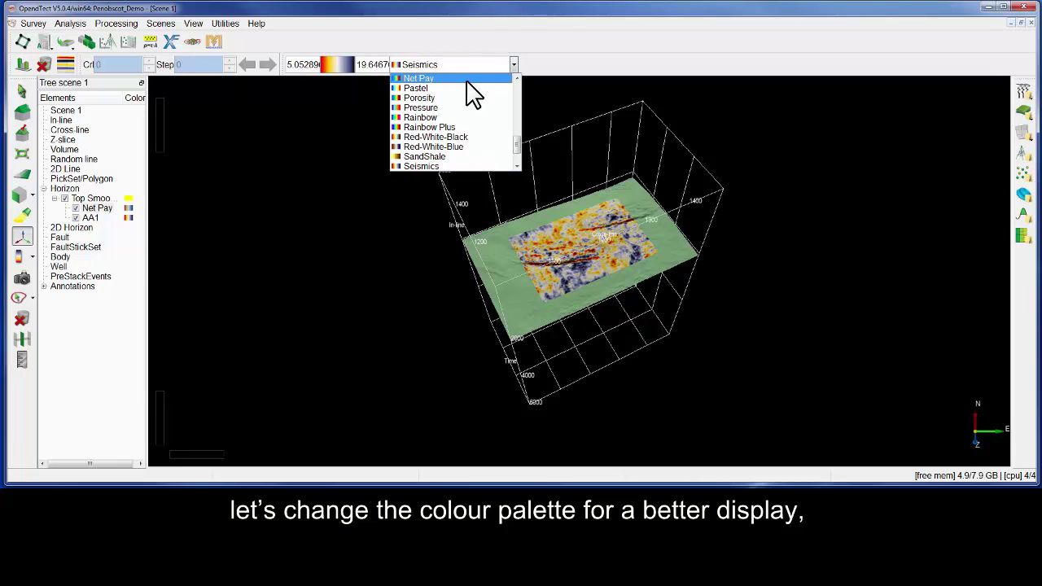
{"action": "key", "text": "Return"}
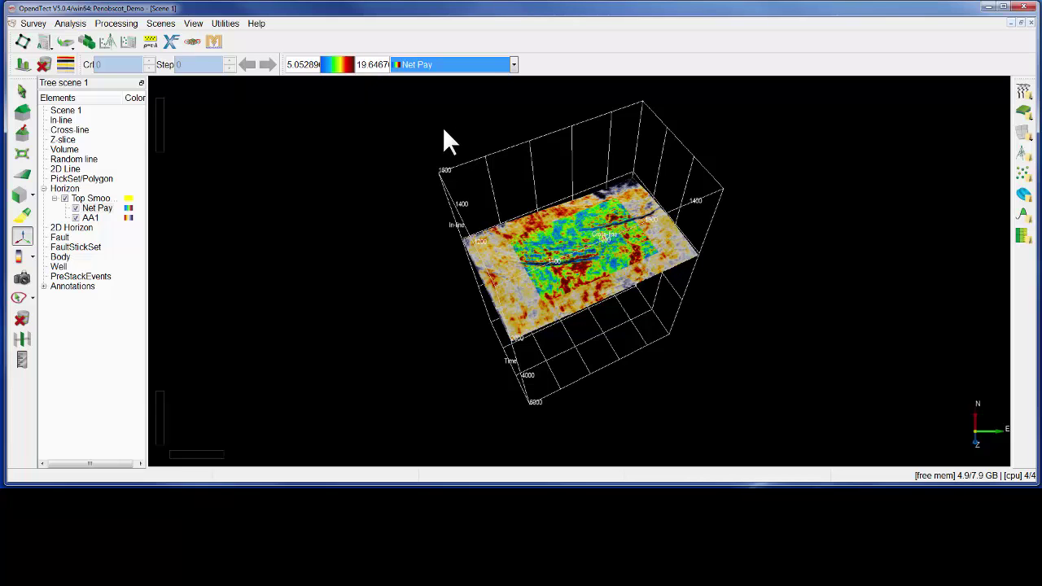
{"action": "left_click", "coordinate": [76, 217]}
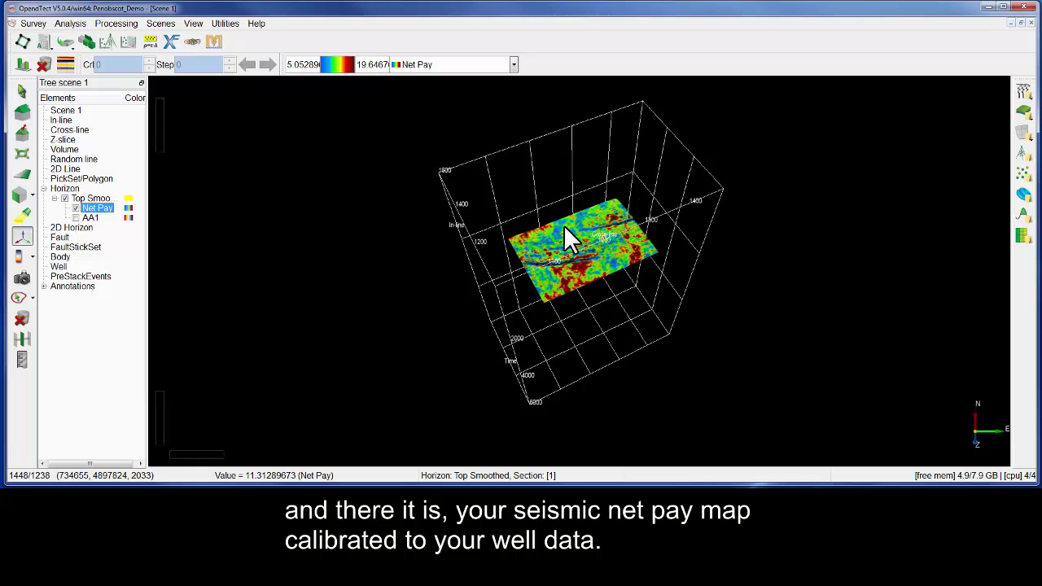
{"action": "scroll", "coordinate": [573, 230], "scroll_direction": "up", "scroll_amount": 5}
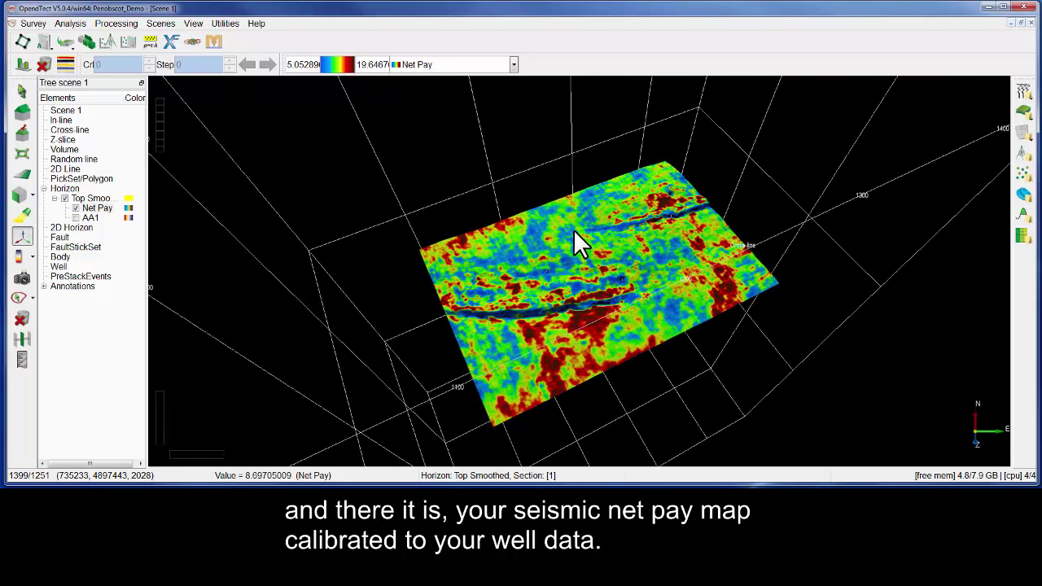